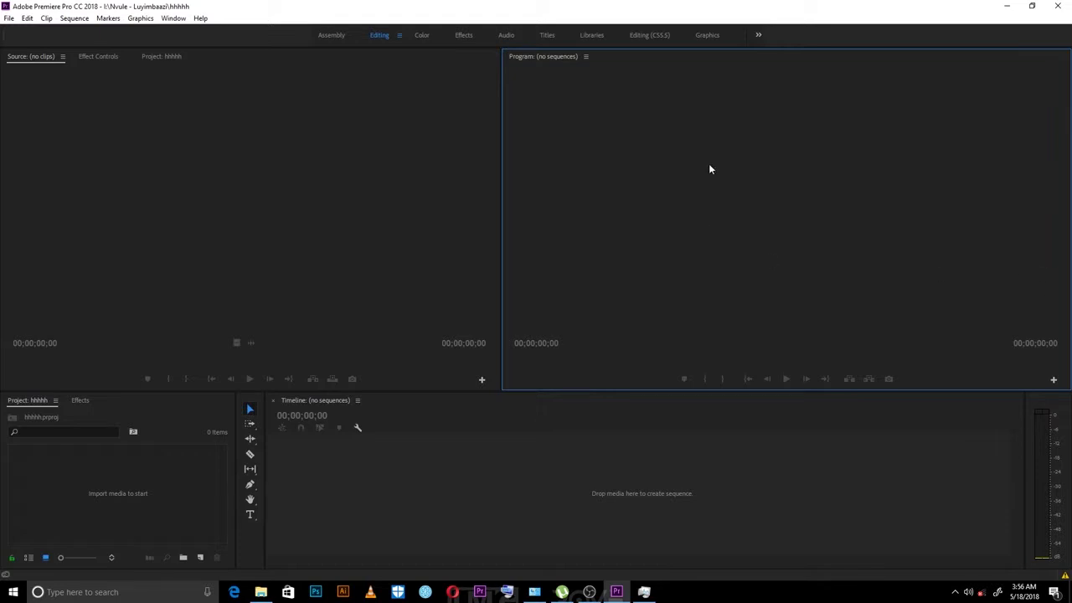
# Step: Maximize the Program monitor to fill the workspace with the grave key, then restore it
pyautogui.click(141, 155)
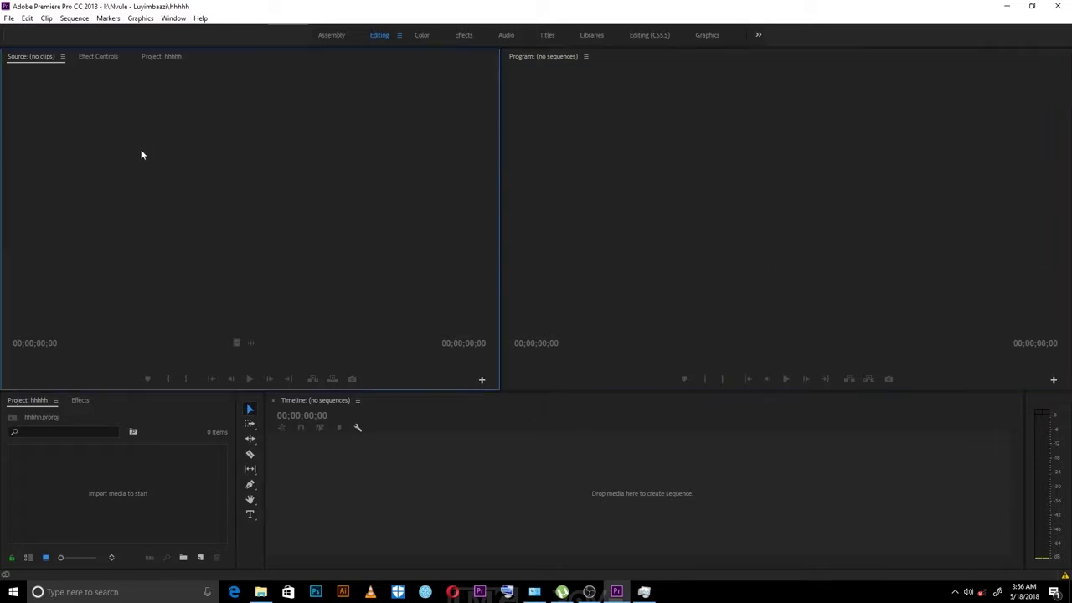
pyautogui.click(53, 487)
pyautogui.click(401, 484)
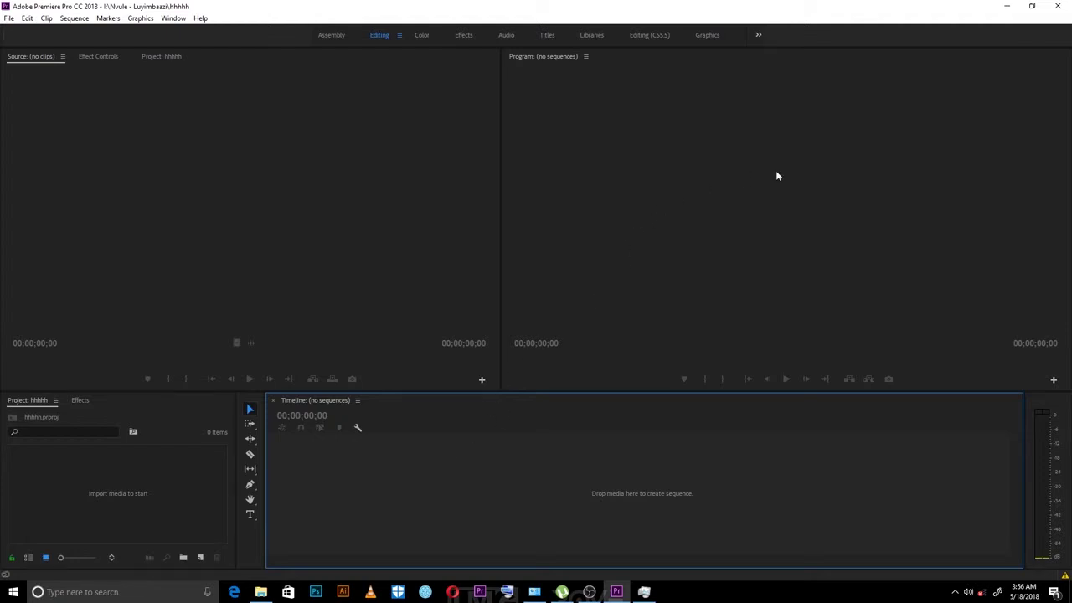
pyautogui.press('`')
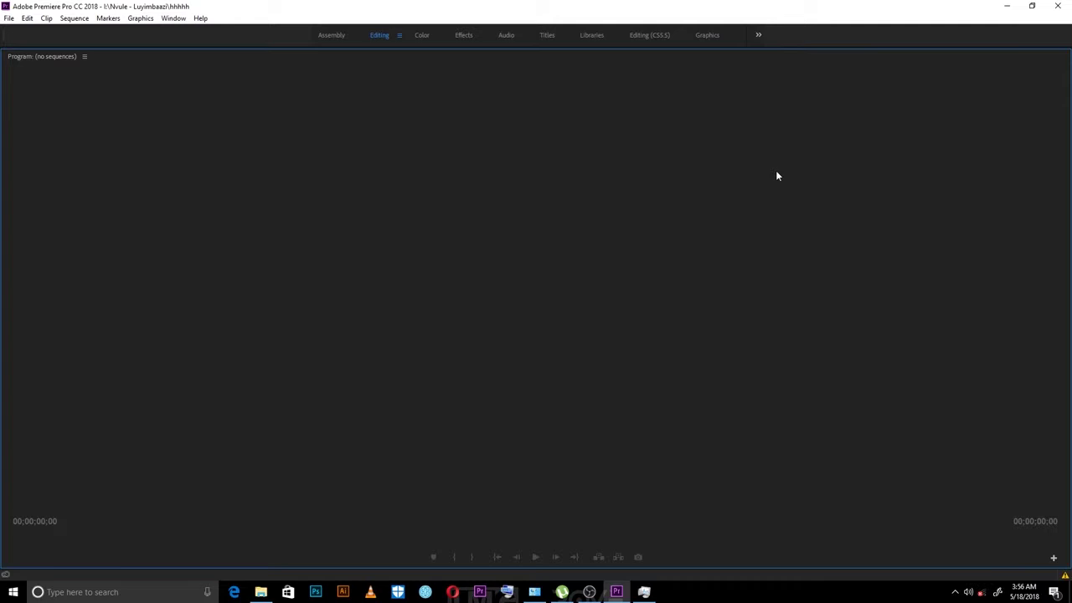
pyautogui.press('`')
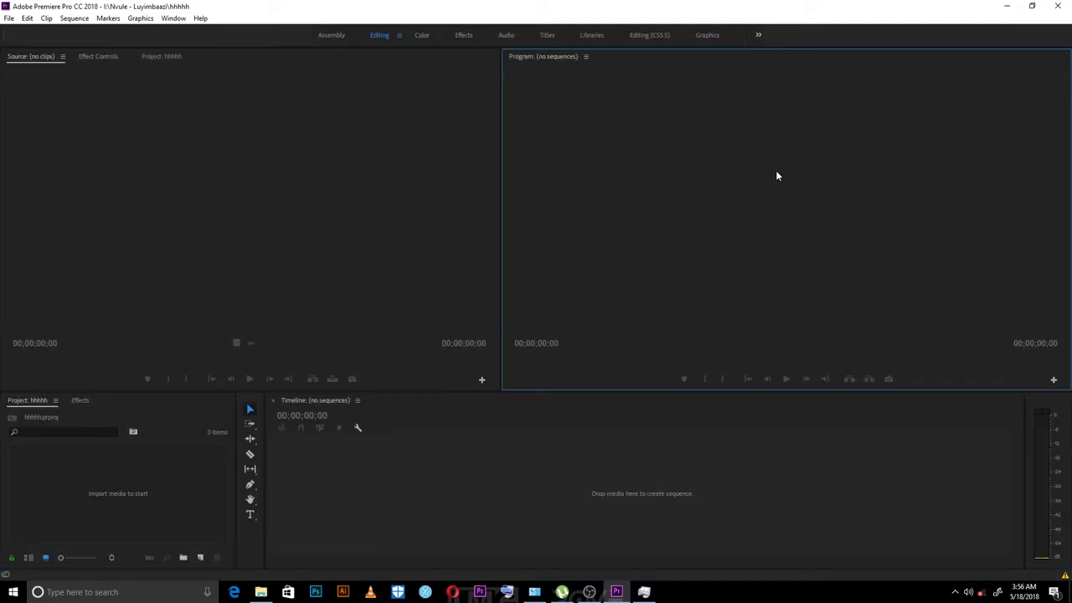
# Step: Maximize and restore the Source monitor, then view and close the extra workspaces list
pyautogui.click(172, 191)
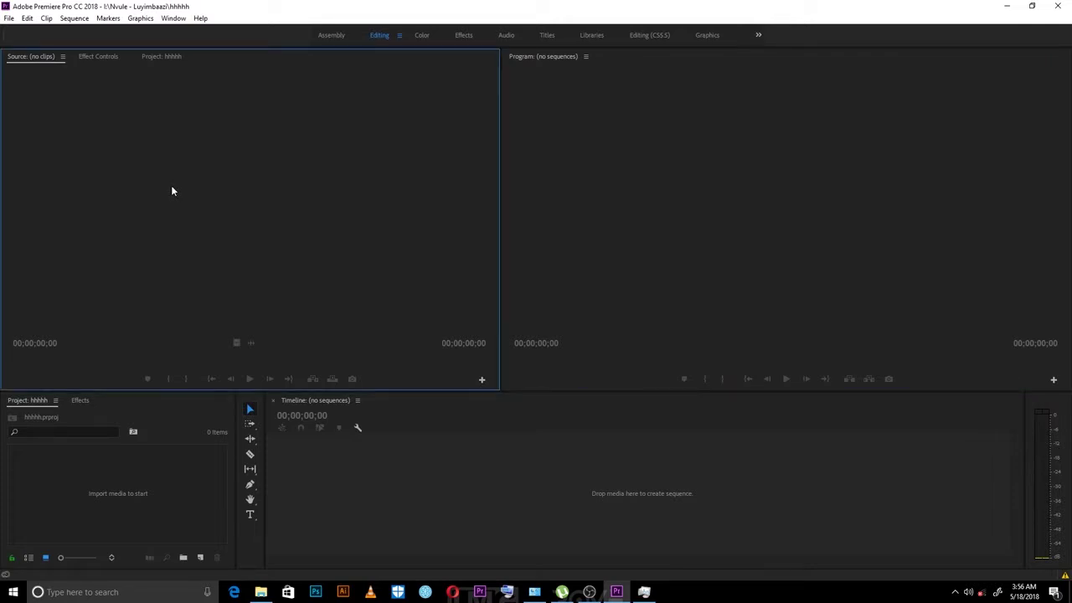
pyautogui.press('`')
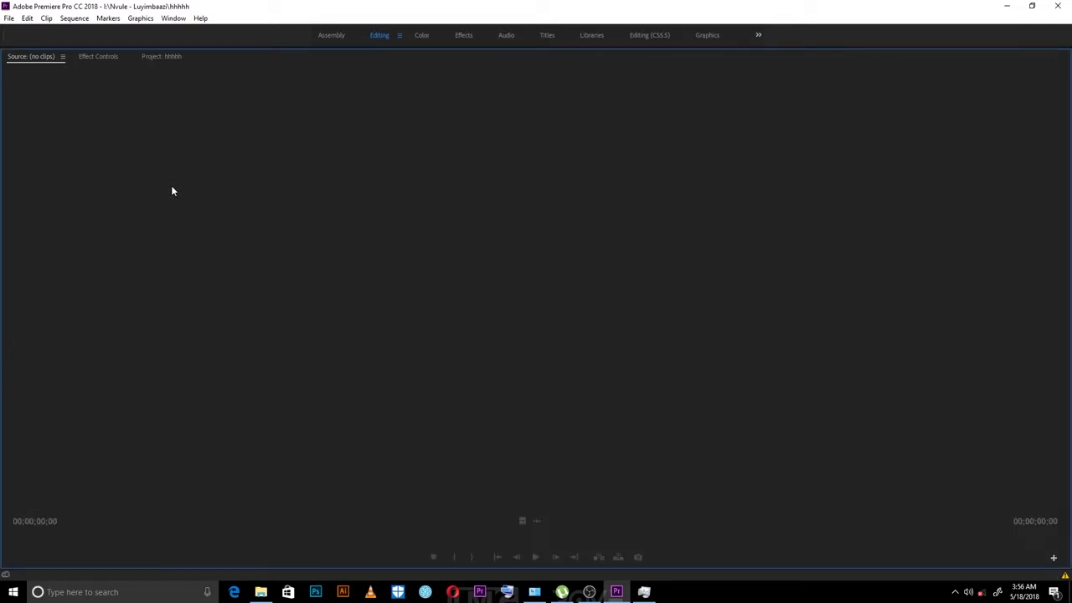
pyautogui.press('`')
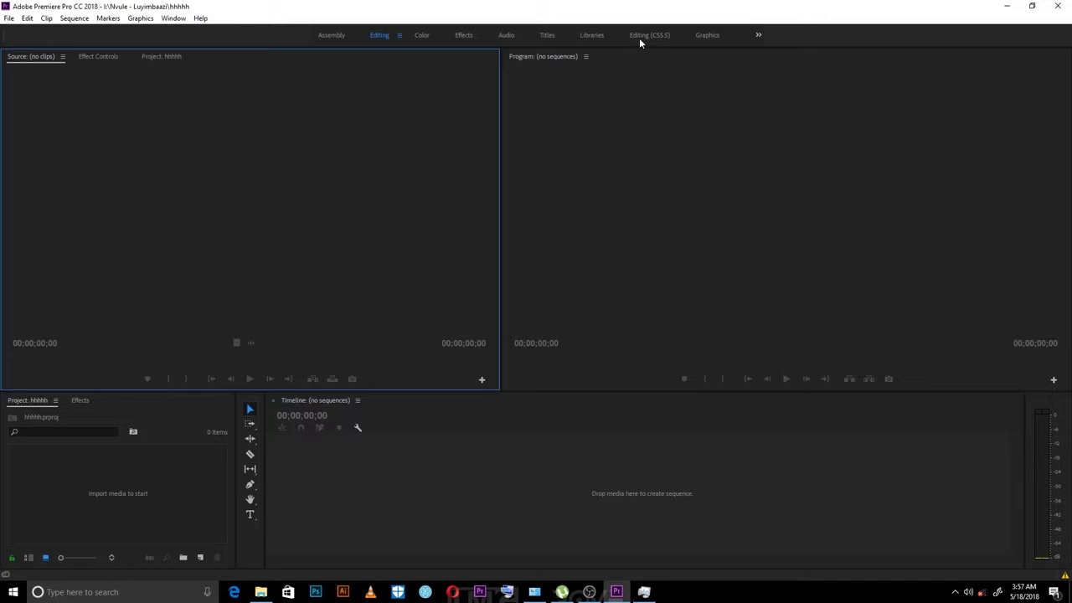
pyautogui.click(757, 36)
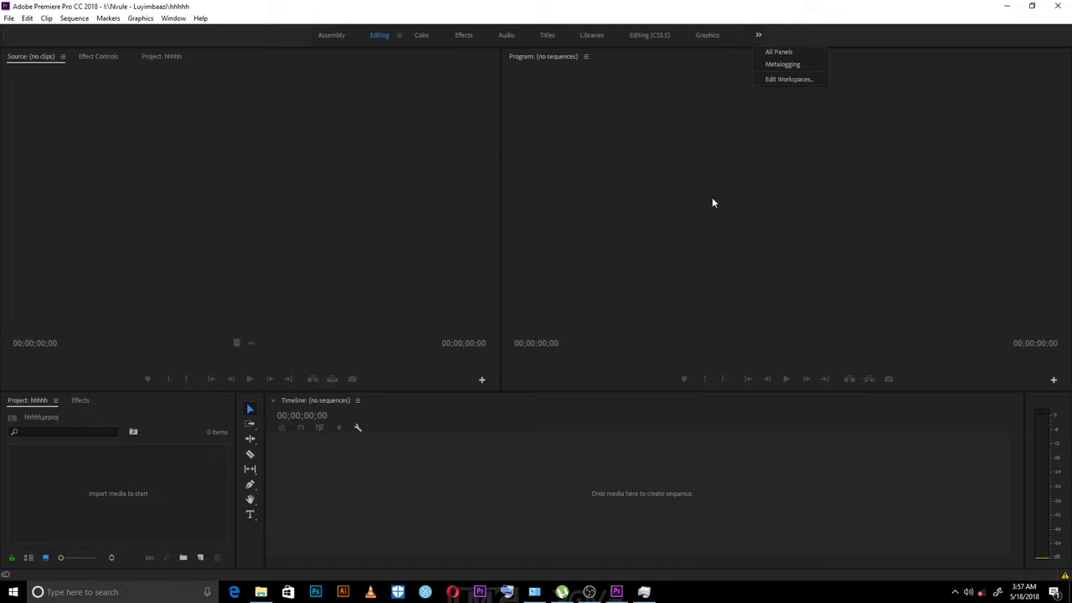
pyautogui.click(362, 198)
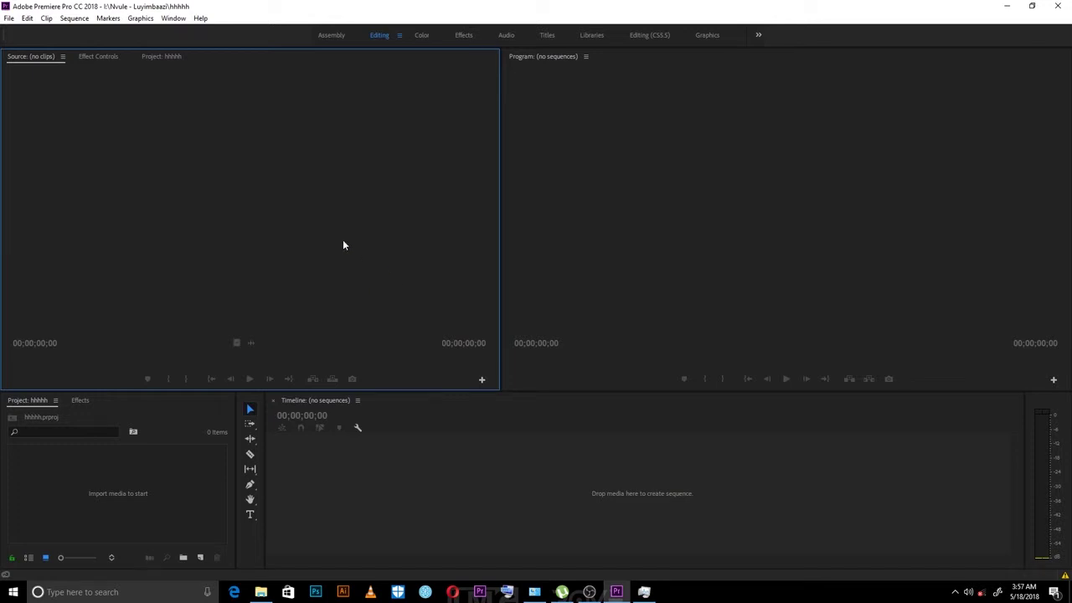
# Step: Cycle through the Assembly, Editing, Color, Effects, Titles and Libraries workspaces, ending on Editing (CS5.5)
pyautogui.click(332, 36)
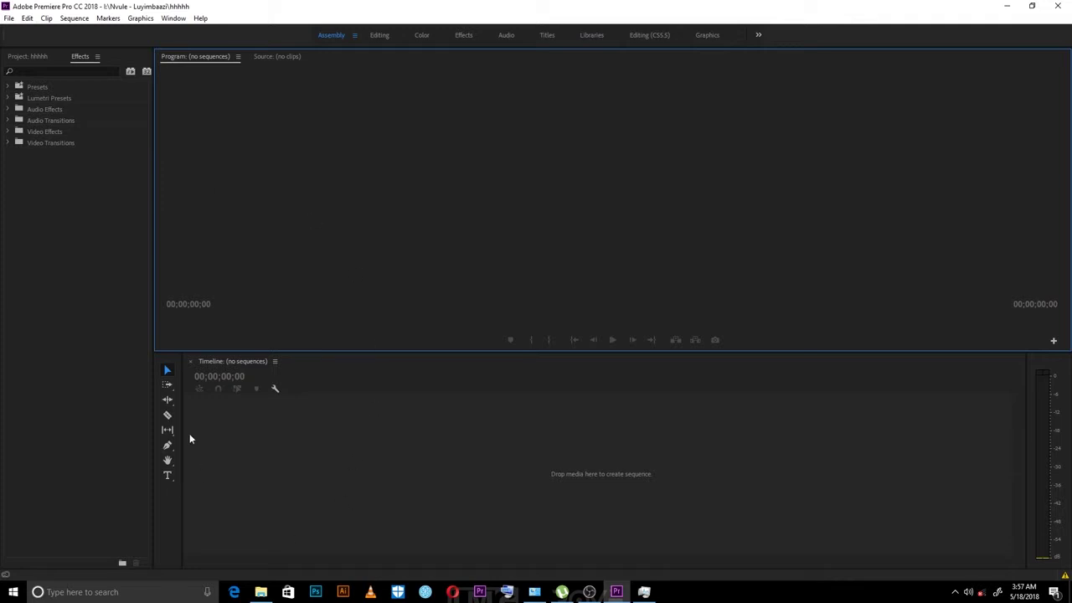
pyautogui.click(379, 35)
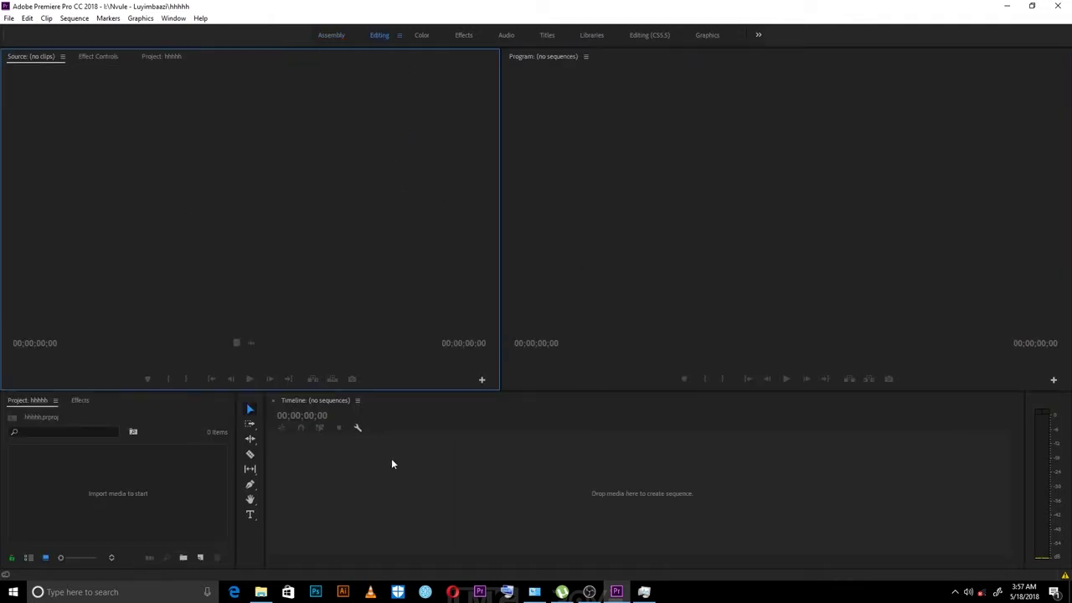
pyautogui.click(422, 37)
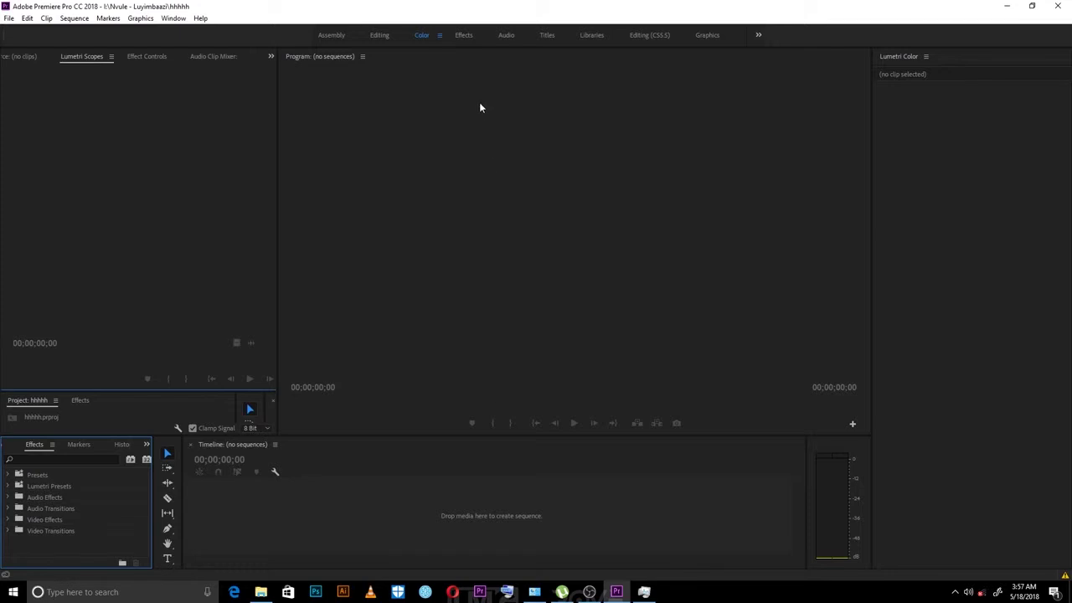
pyautogui.click(464, 37)
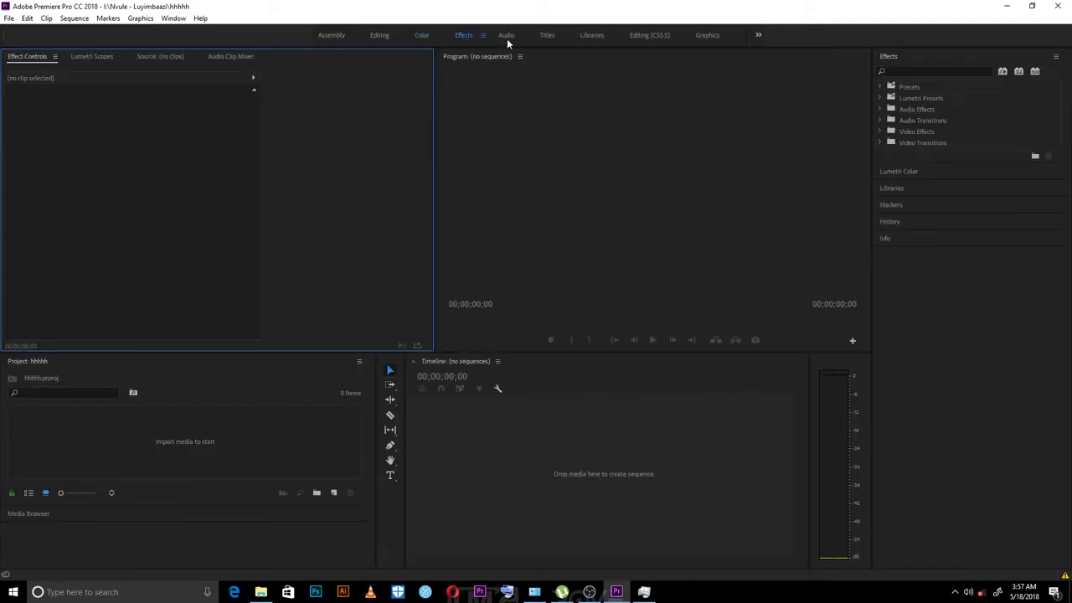
pyautogui.click(547, 35)
pyautogui.click(591, 35)
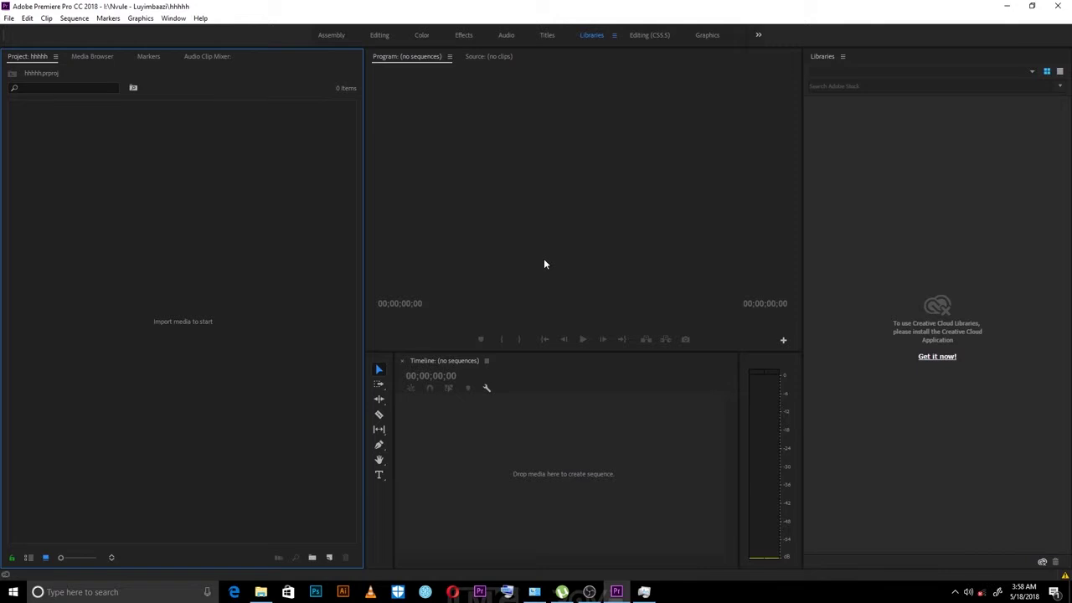
pyautogui.moveTo(649, 37); pyautogui.dragTo(643, 66)
pyautogui.moveTo(643, 65); pyautogui.dragTo(643, 57)
pyautogui.click(635, 37)
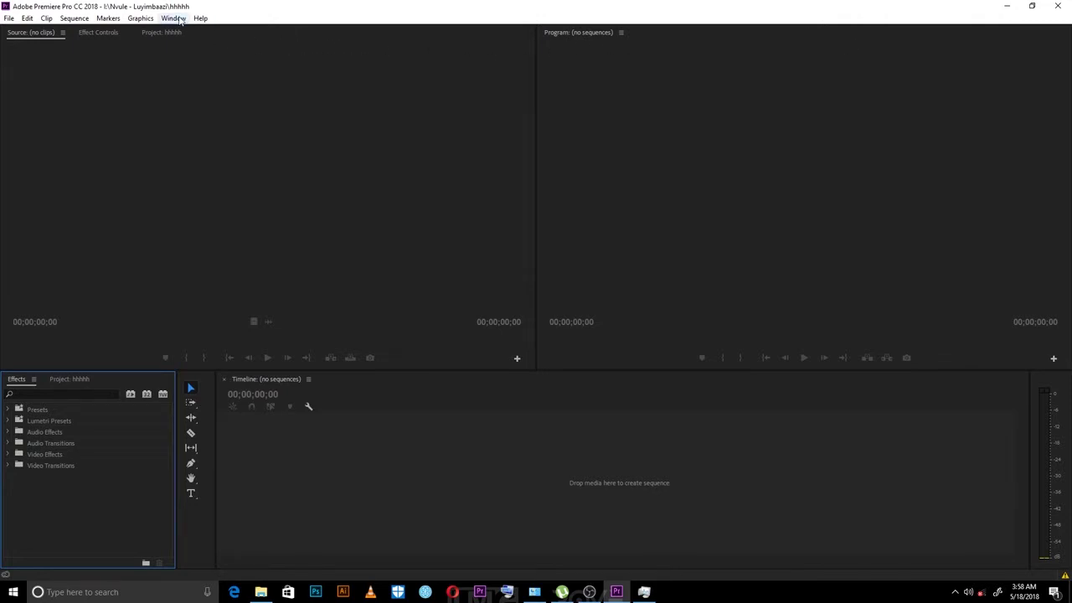
# Step: Switch to the All Panels workspace from Window > Workspaces, then return to Editing
pyautogui.click(176, 19)
pyautogui.moveTo(198, 33)
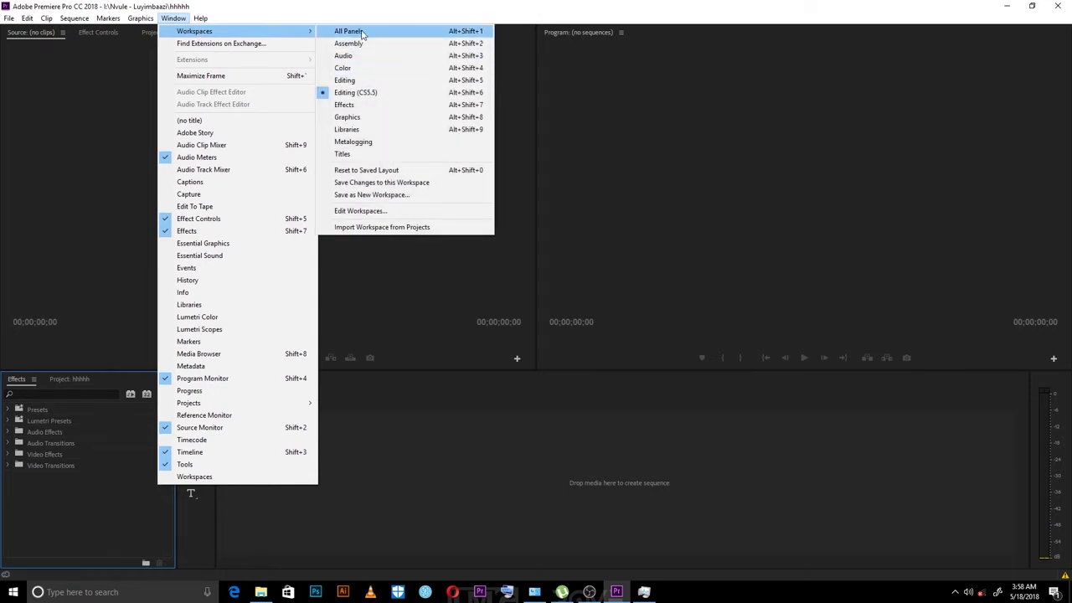
pyautogui.click(394, 31)
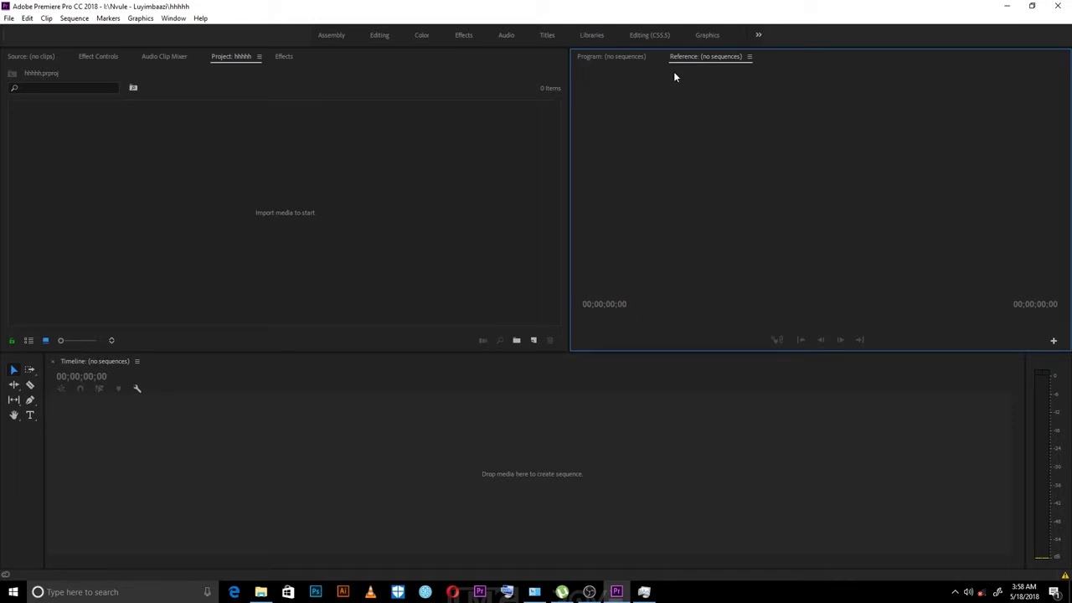
pyautogui.click(378, 36)
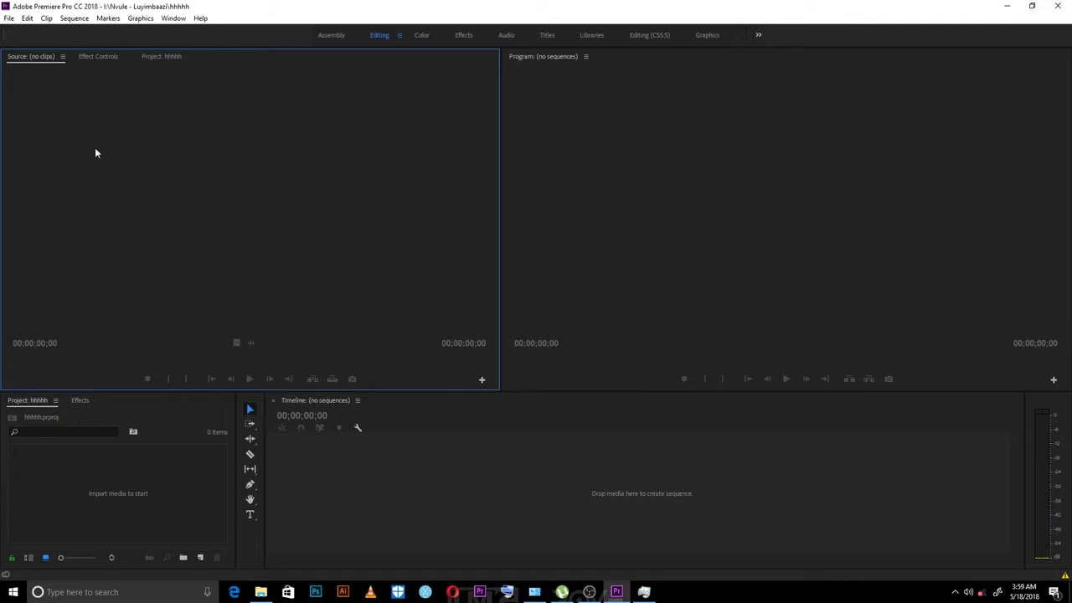
# Step: Show Effect Controls, then bring the Project tab forward and open its panel menu
pyautogui.click(100, 56)
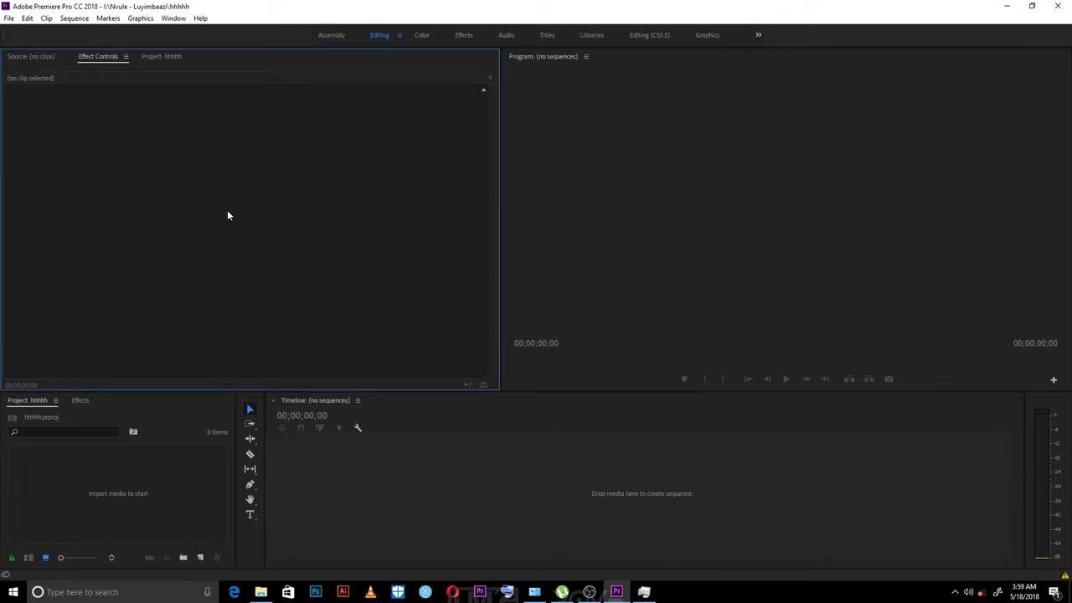
pyautogui.click(163, 58)
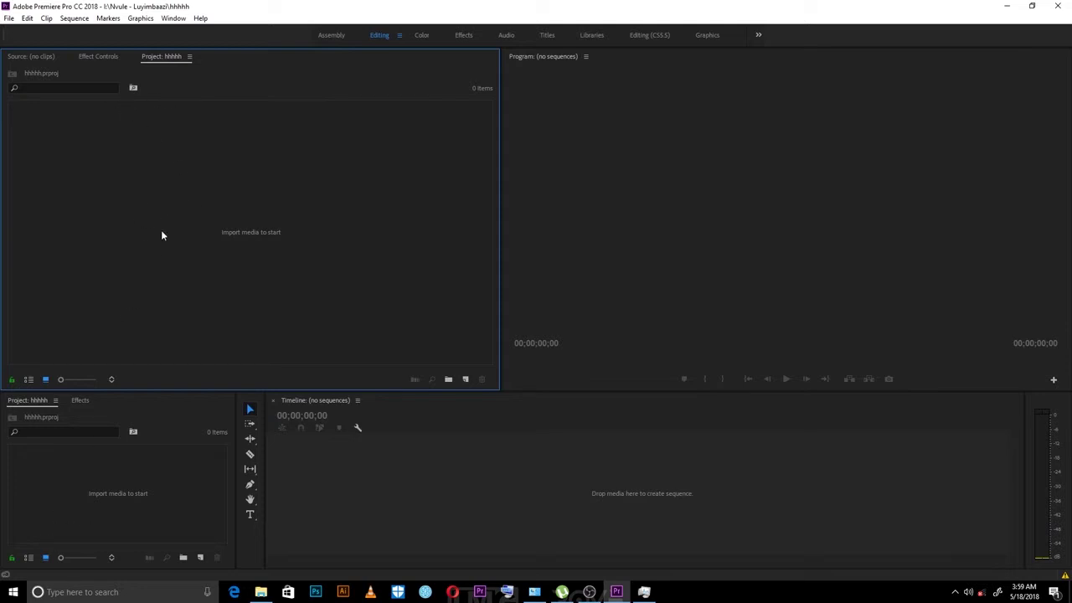
pyautogui.click(190, 57)
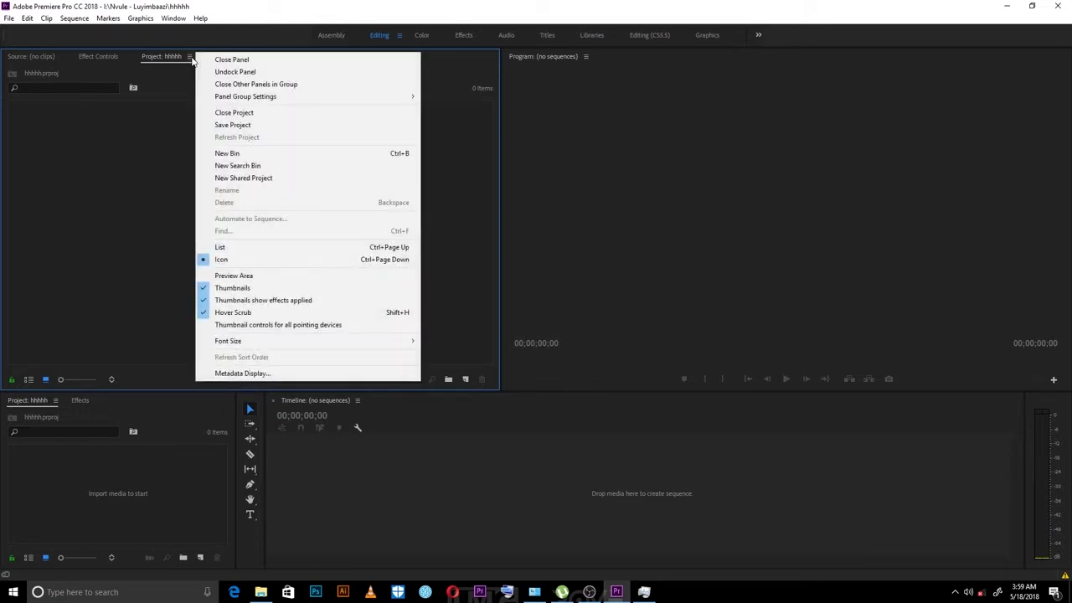
# Step: Undock the Project panel, move the floating window, and redock it in the top-left group
pyautogui.click(238, 73)
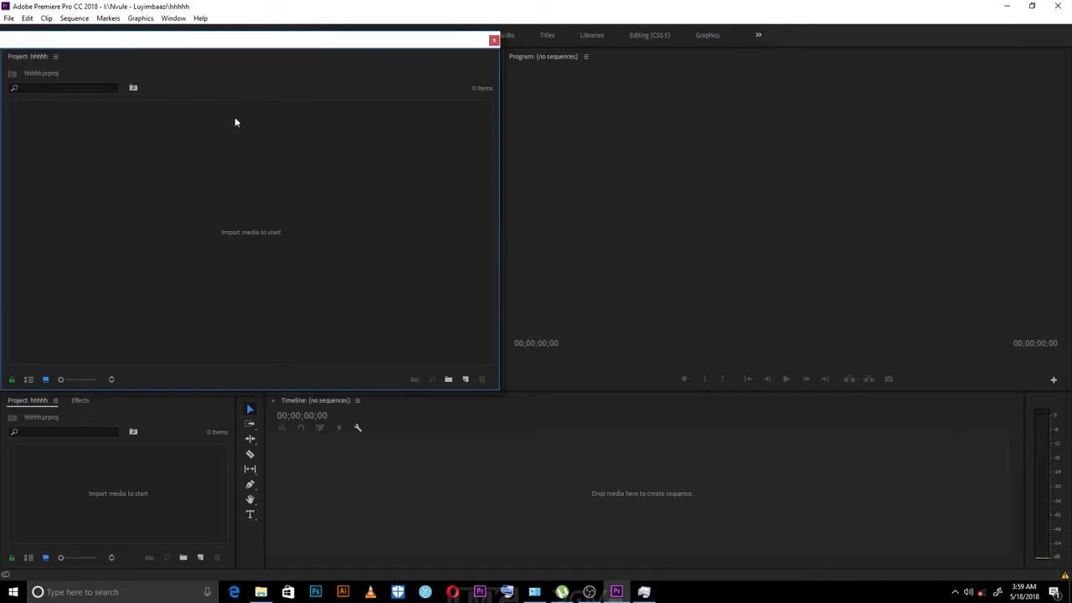
pyautogui.moveTo(206, 43); pyautogui.dragTo(460, 92)
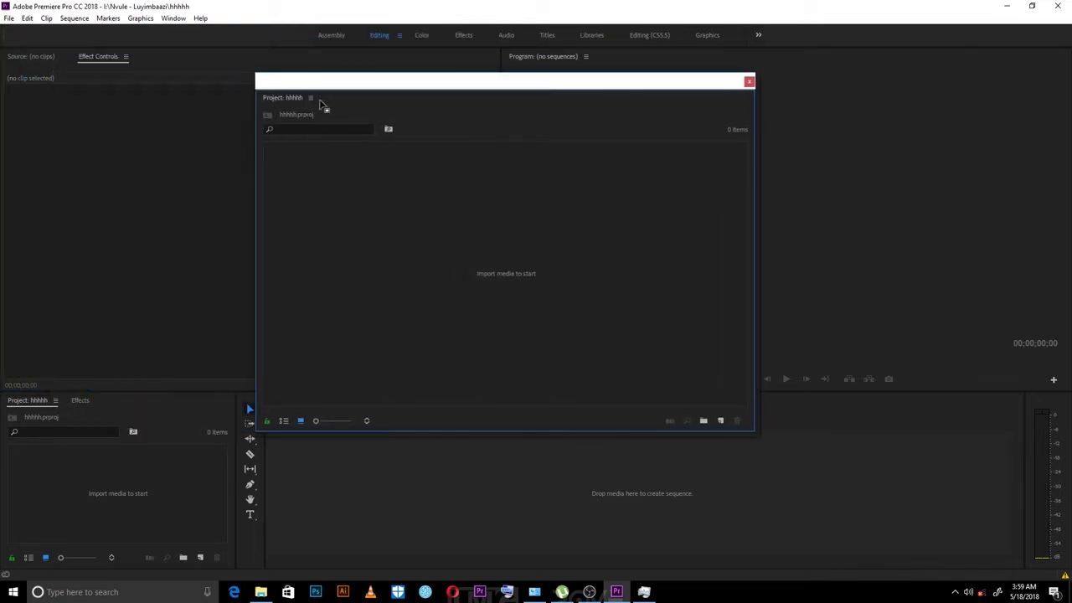
pyautogui.moveTo(337, 84); pyautogui.dragTo(578, 176)
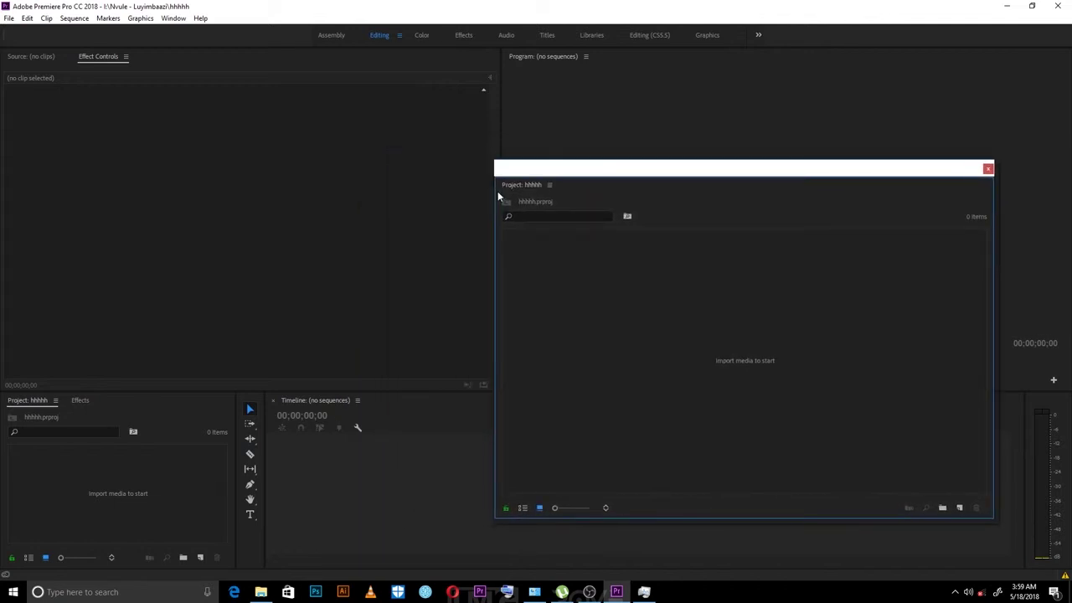
pyautogui.moveTo(496, 191); pyautogui.dragTo(101, 231)
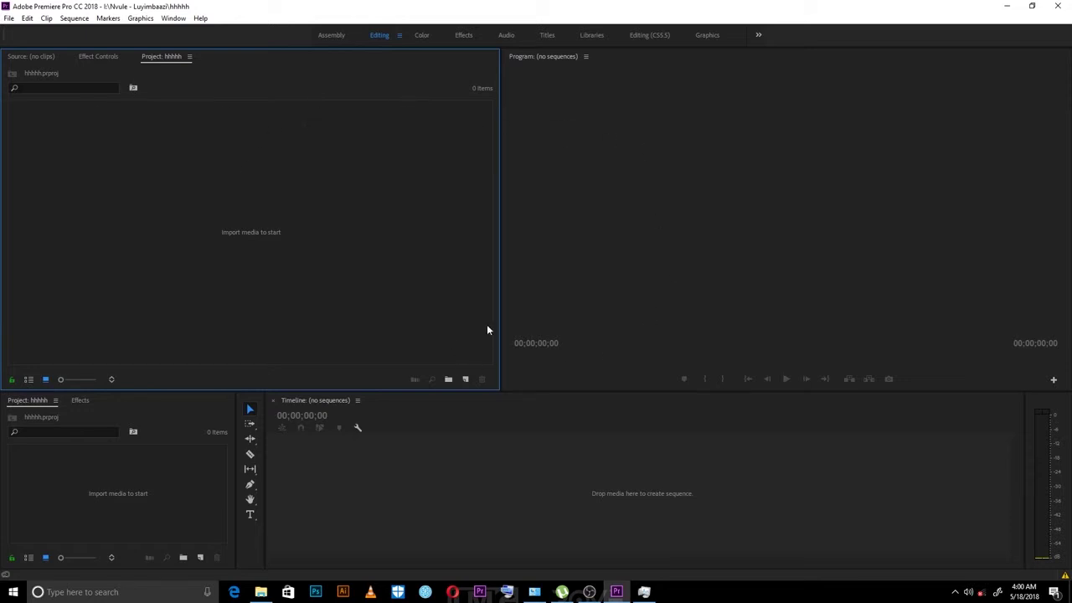
pyautogui.click(95, 56)
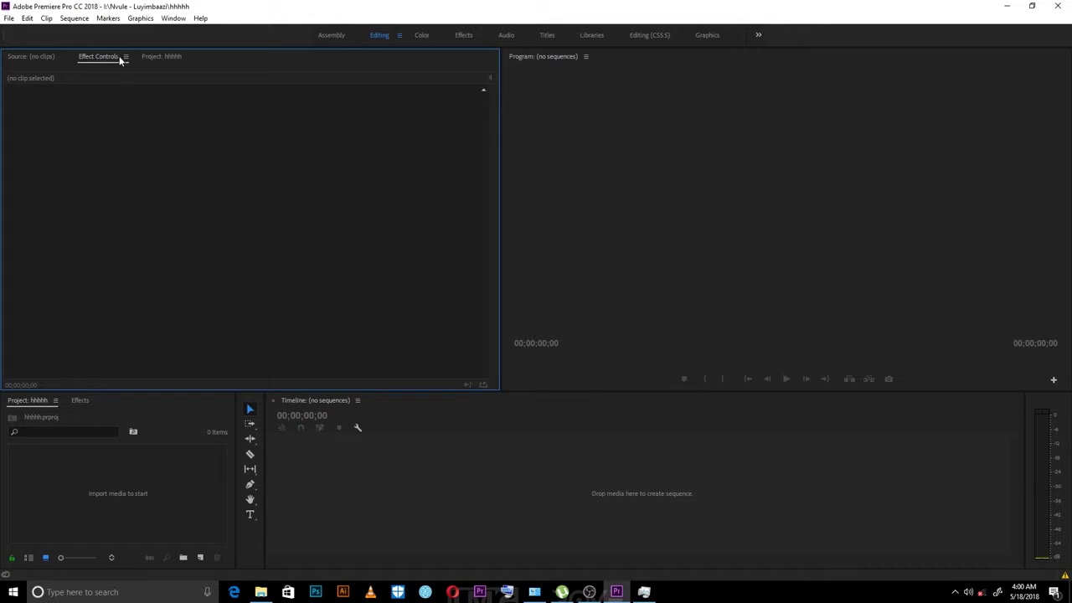
# Step: Dock Effect Controls in the lower-left group, widen the Project panel and heighten the Timeline
pyautogui.click(124, 56)
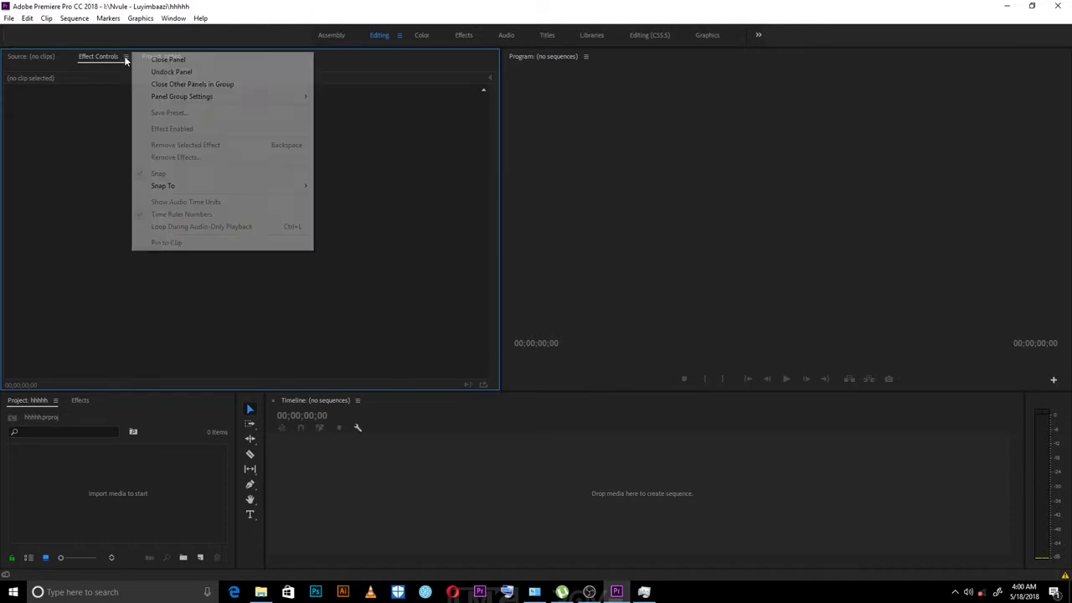
pyautogui.click(172, 74)
pyautogui.moveTo(141, 45); pyautogui.dragTo(549, 116)
pyautogui.moveTo(412, 134); pyautogui.dragTo(177, 451)
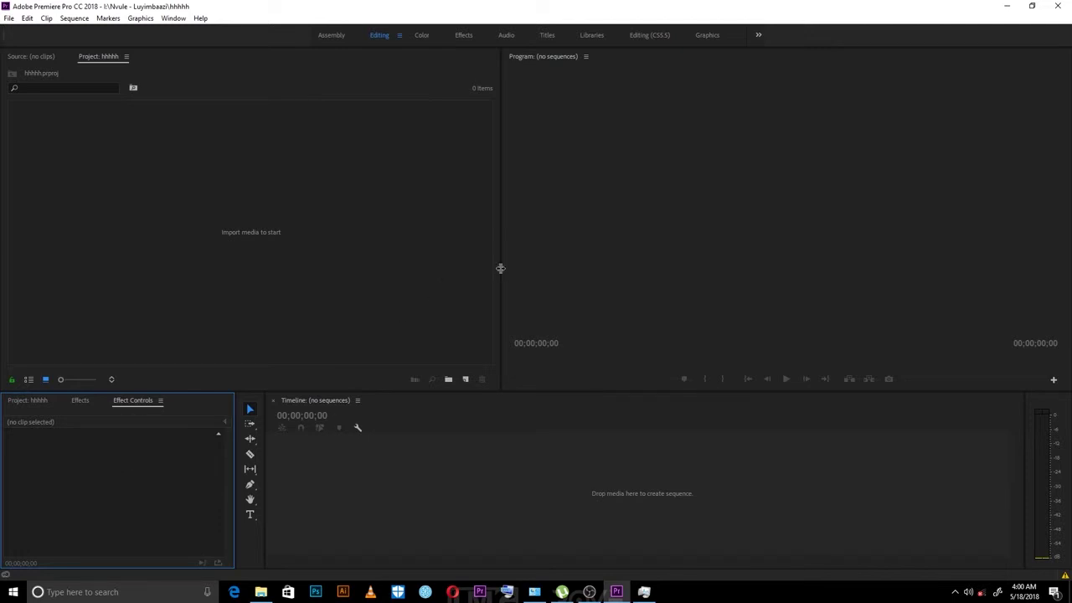
pyautogui.moveTo(500, 268); pyautogui.dragTo(561, 266)
pyautogui.moveTo(513, 391); pyautogui.dragTo(507, 358)
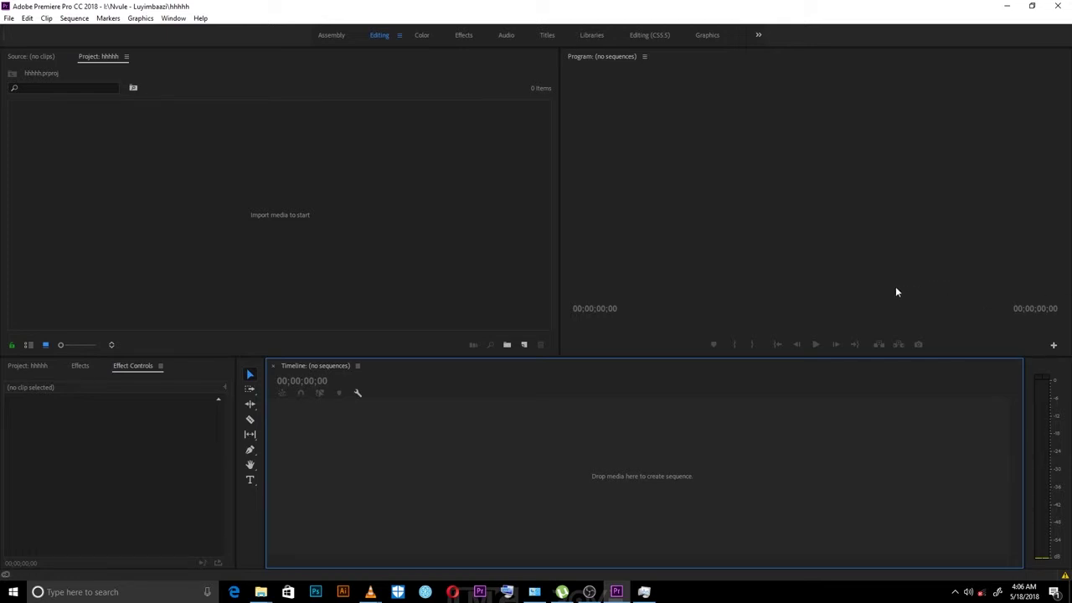
pyautogui.click(759, 186)
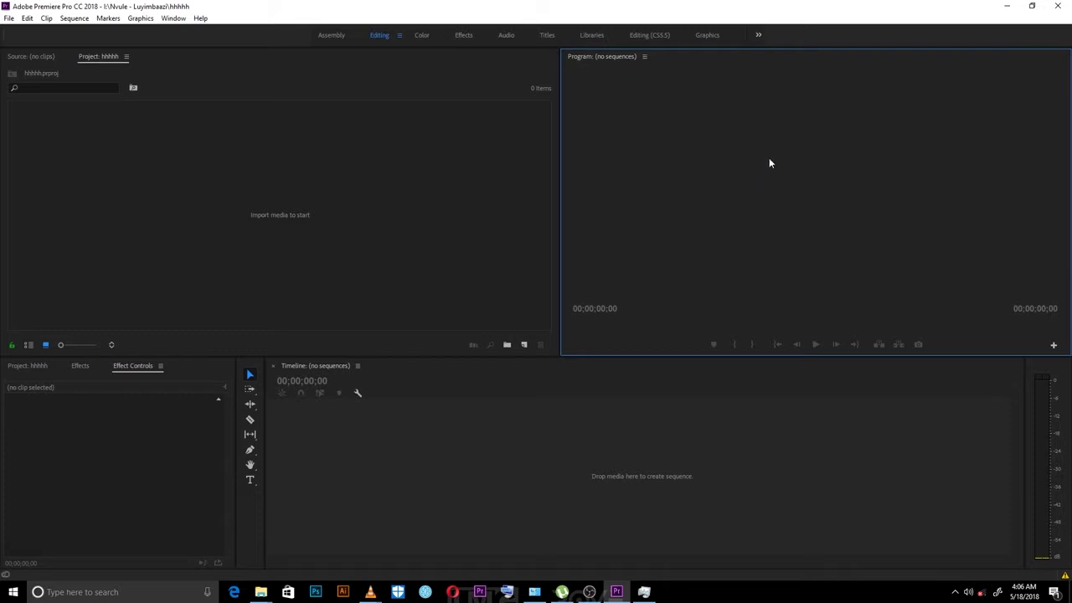
pyautogui.click(585, 459)
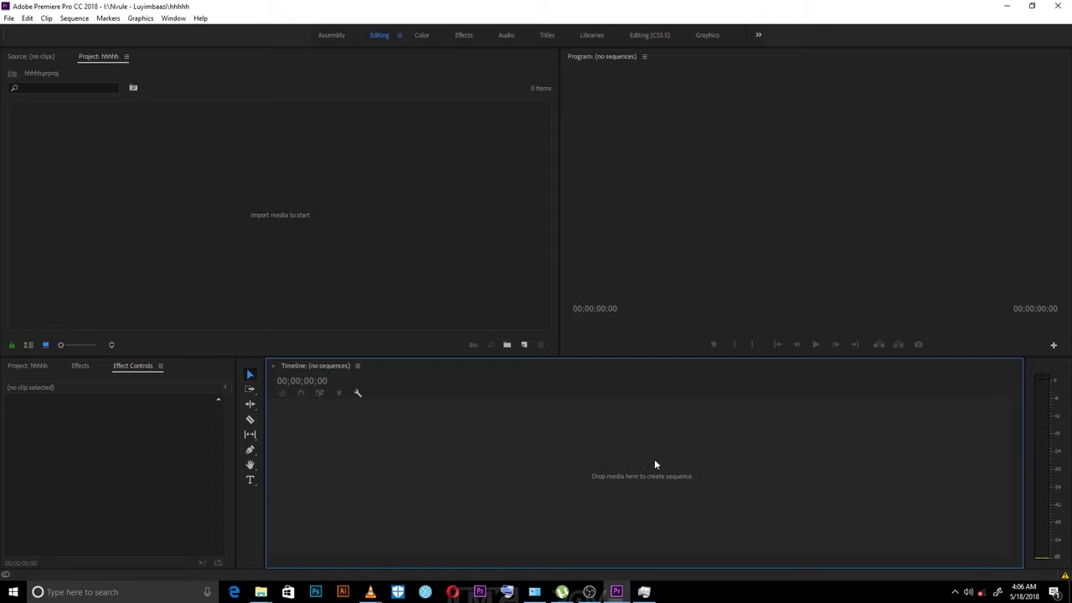
pyautogui.click(736, 189)
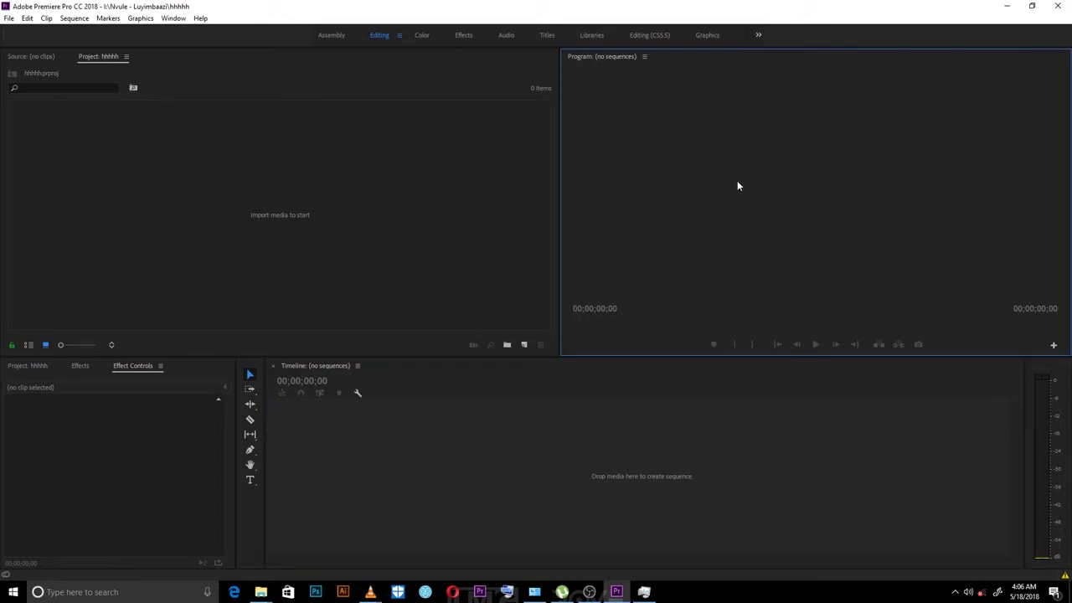
pyautogui.click(83, 410)
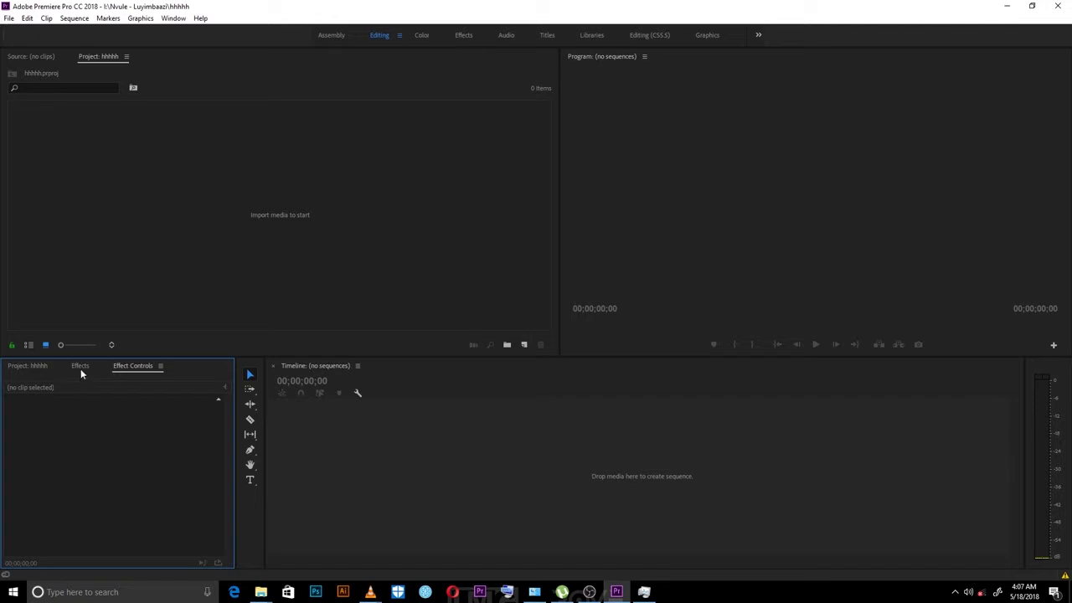
# Step: Show the Effects panel, expand and collapse Presets, and select Lumetri Presets
pyautogui.click(79, 368)
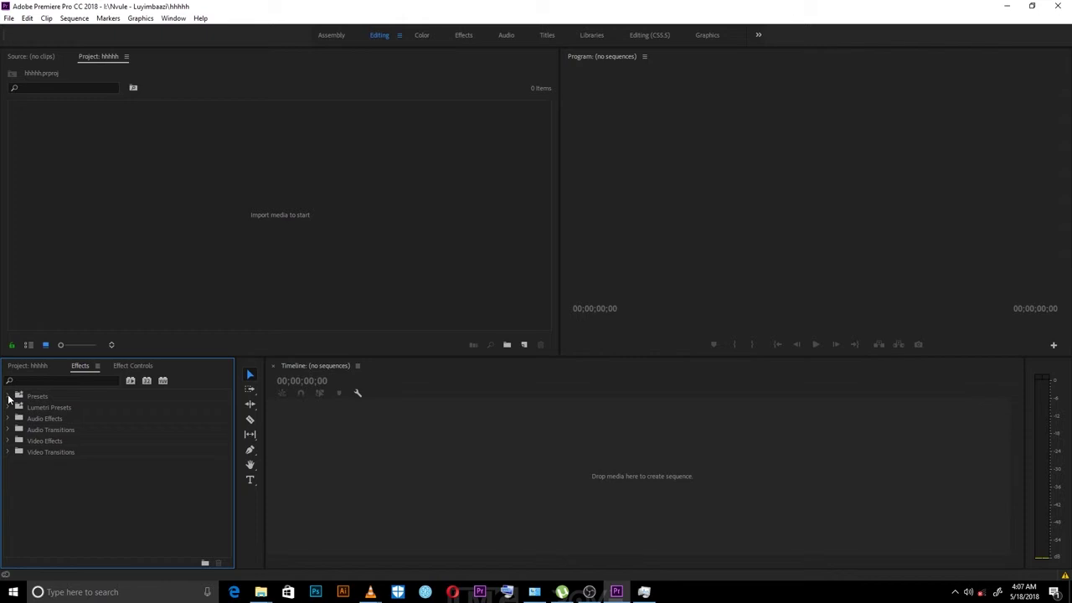
pyautogui.click(8, 396)
pyautogui.scroll(-1, 43, 442)
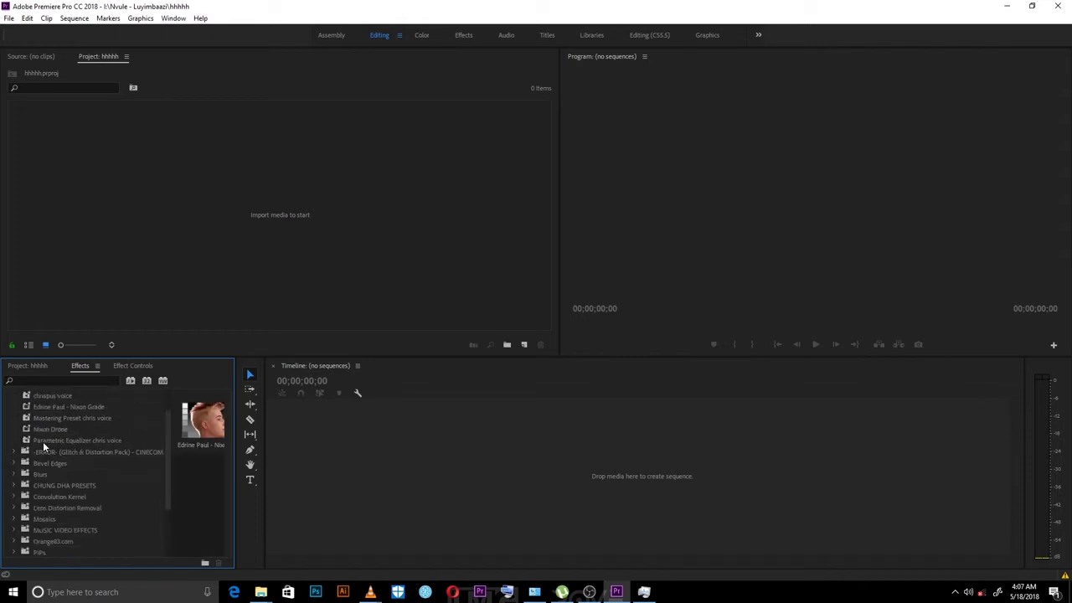
pyautogui.scroll(1, 42, 442)
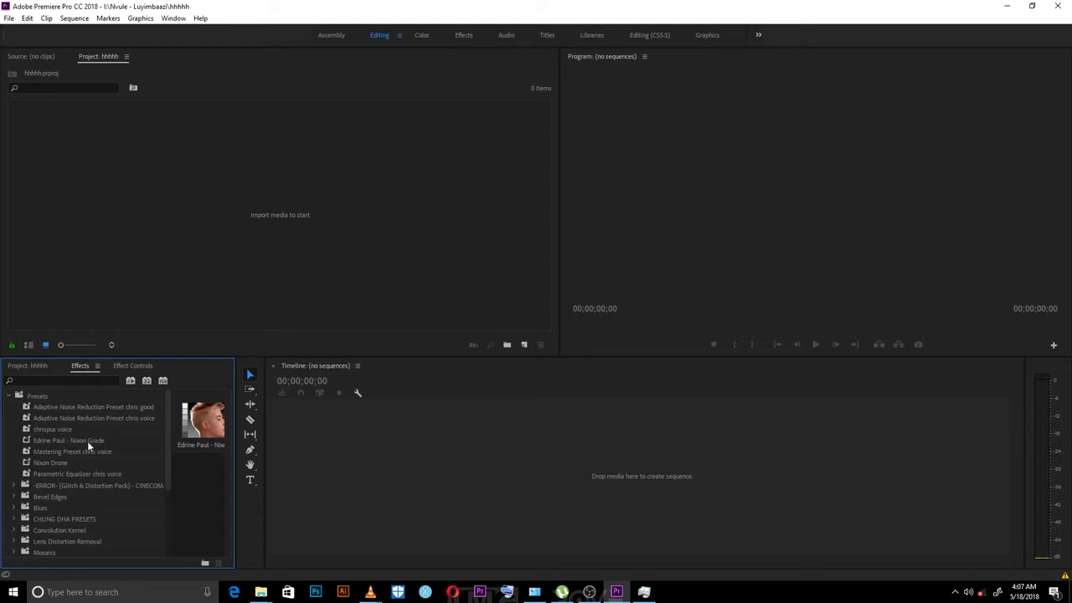
pyautogui.click(9, 397)
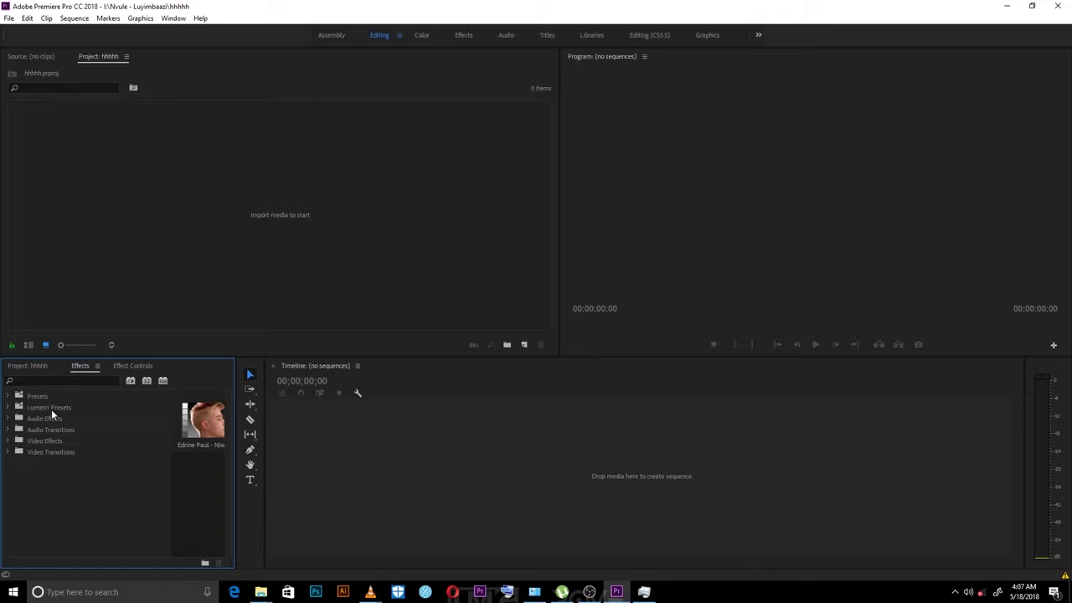
pyautogui.click(39, 407)
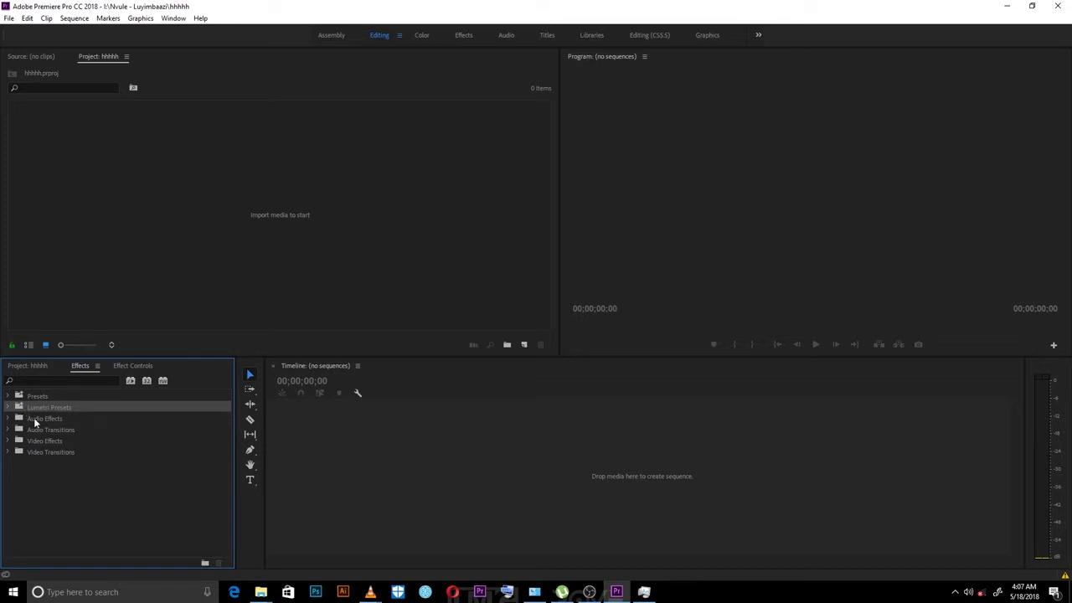
# Step: Expand the Audio Effects folder, browse its contents, and collapse it again
pyautogui.click(34, 417)
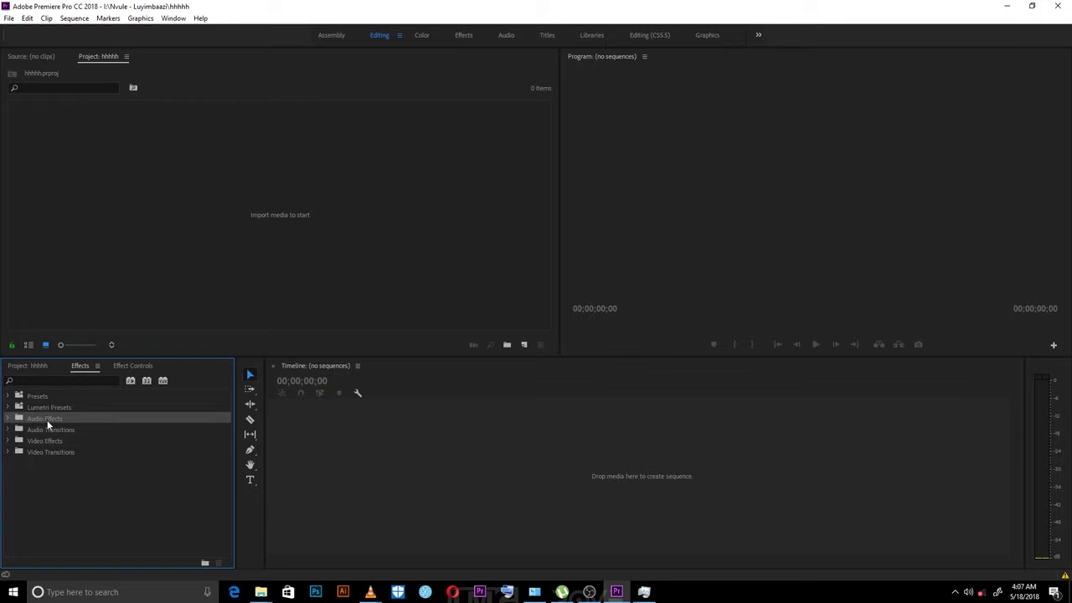
pyautogui.click(8, 418)
pyautogui.scroll(-2, 45, 453)
pyautogui.scroll(-2, 44, 453)
pyautogui.scroll(5, 44, 453)
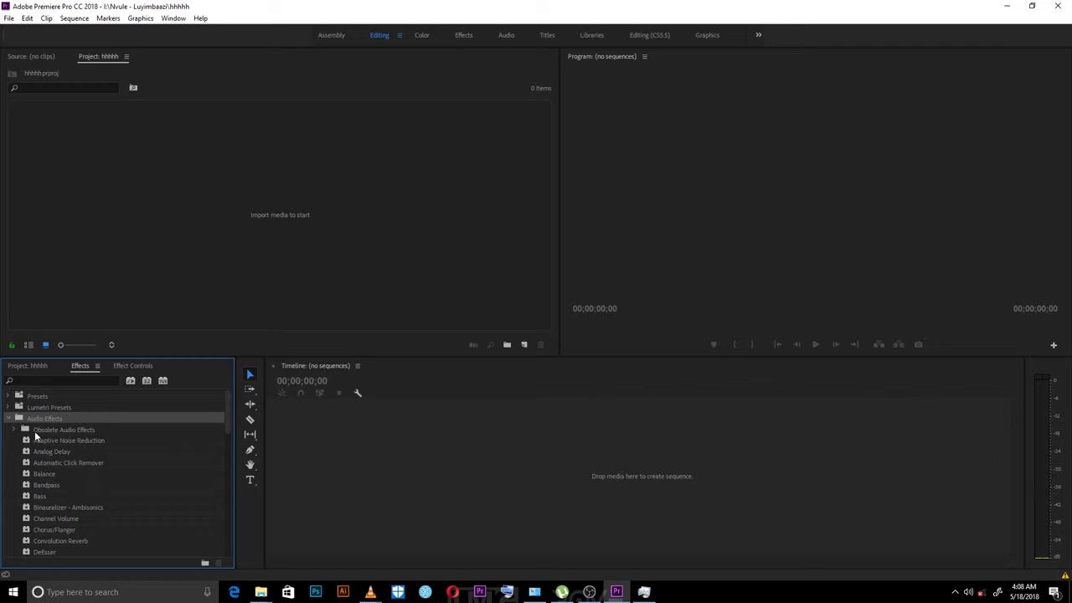
pyautogui.click(9, 419)
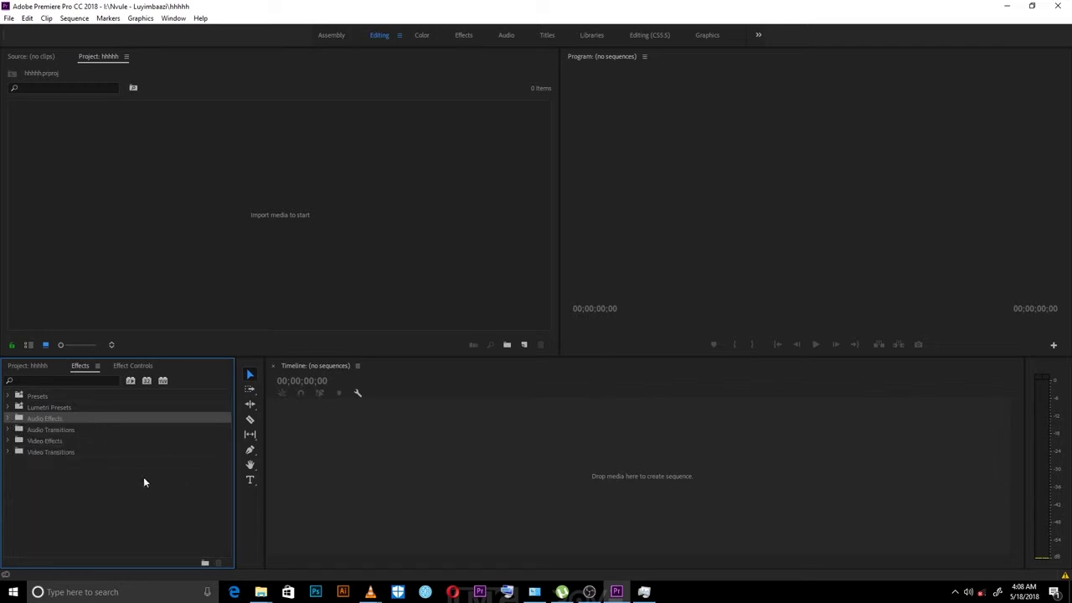
# Step: Expand and collapse the Video Effects and Audio Transitions folders
pyautogui.click(40, 430)
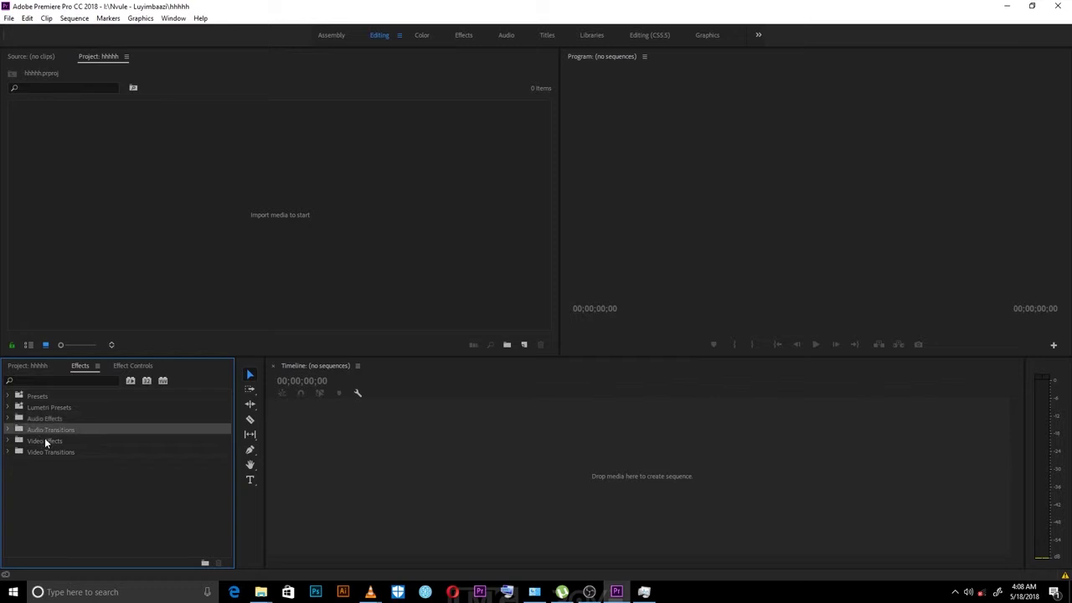
pyautogui.click(10, 441)
pyautogui.scroll(-2, 54, 476)
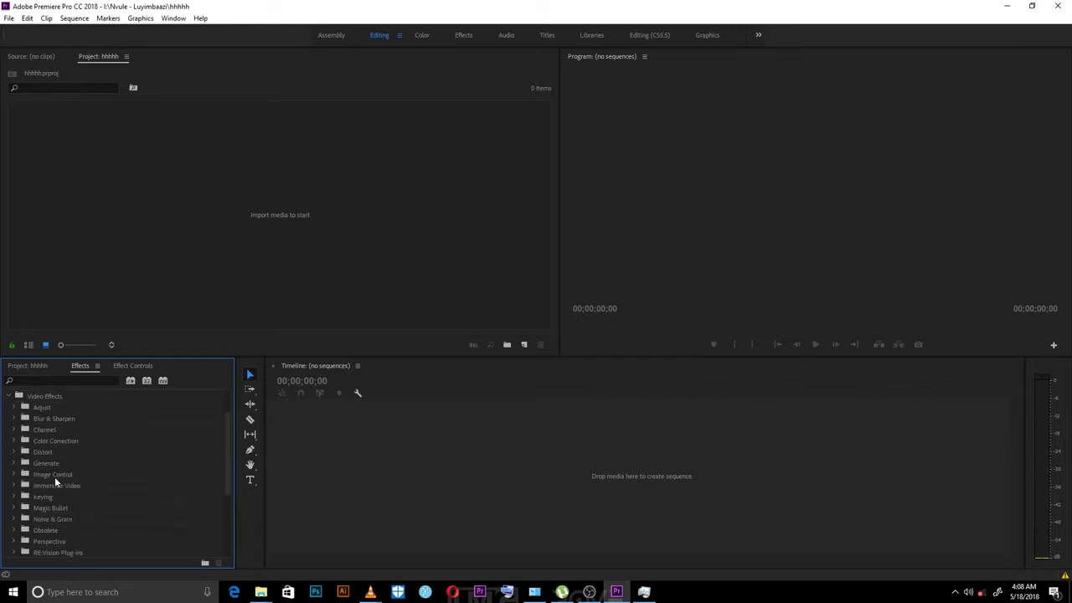
pyautogui.scroll(2, 55, 478)
pyautogui.click(9, 431)
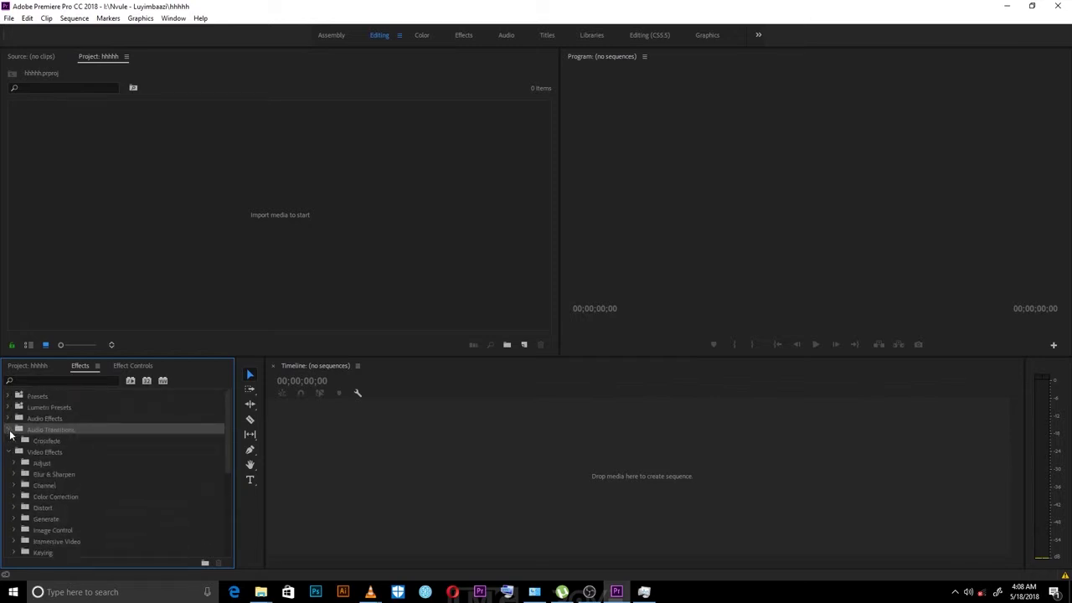
pyautogui.click(9, 431)
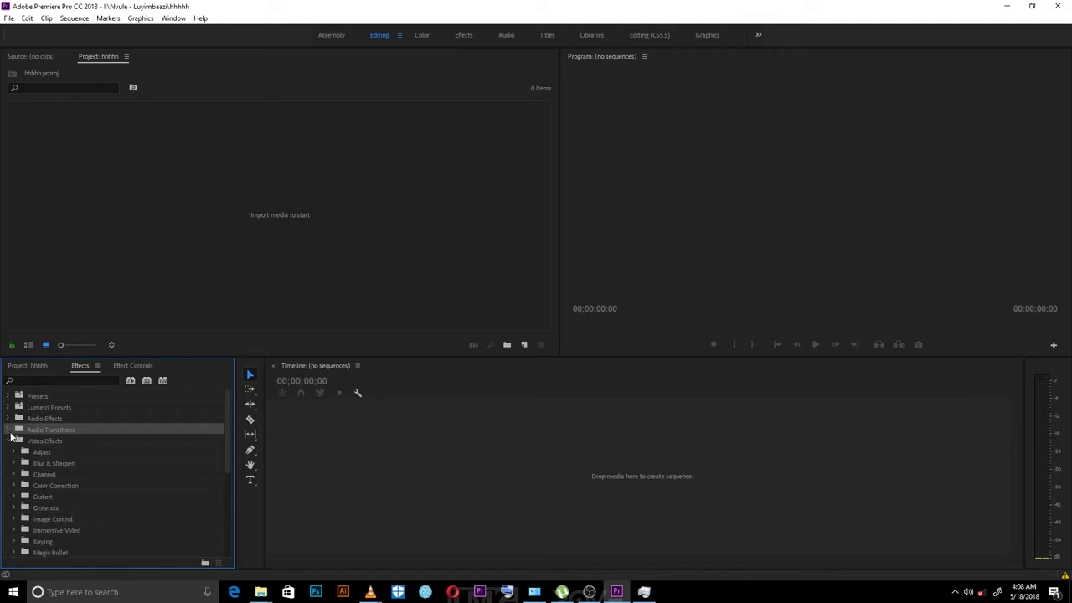
pyautogui.click(10, 442)
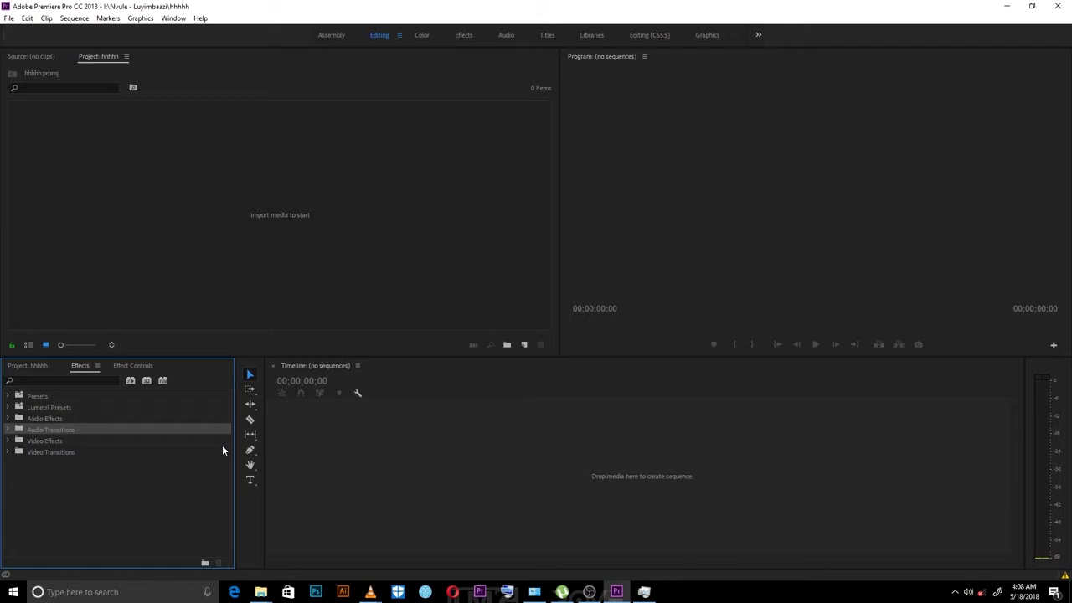
# Step: Widen the Project panel against the Program monitor and display the Window > Workspaces list
pyautogui.click(201, 18)
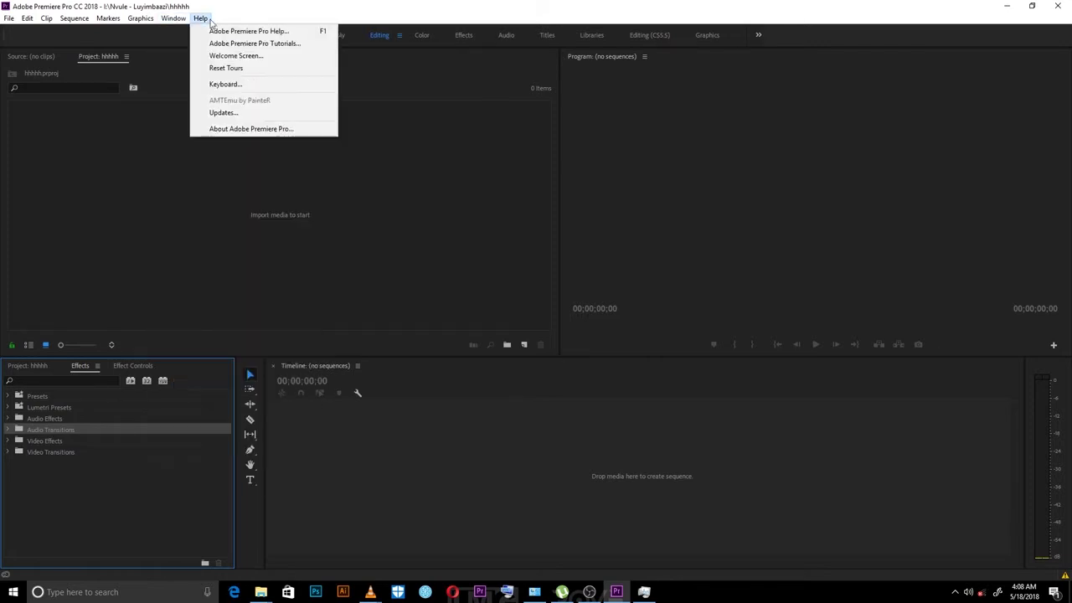
pyautogui.moveTo(179, 20)
pyautogui.click(536, 245)
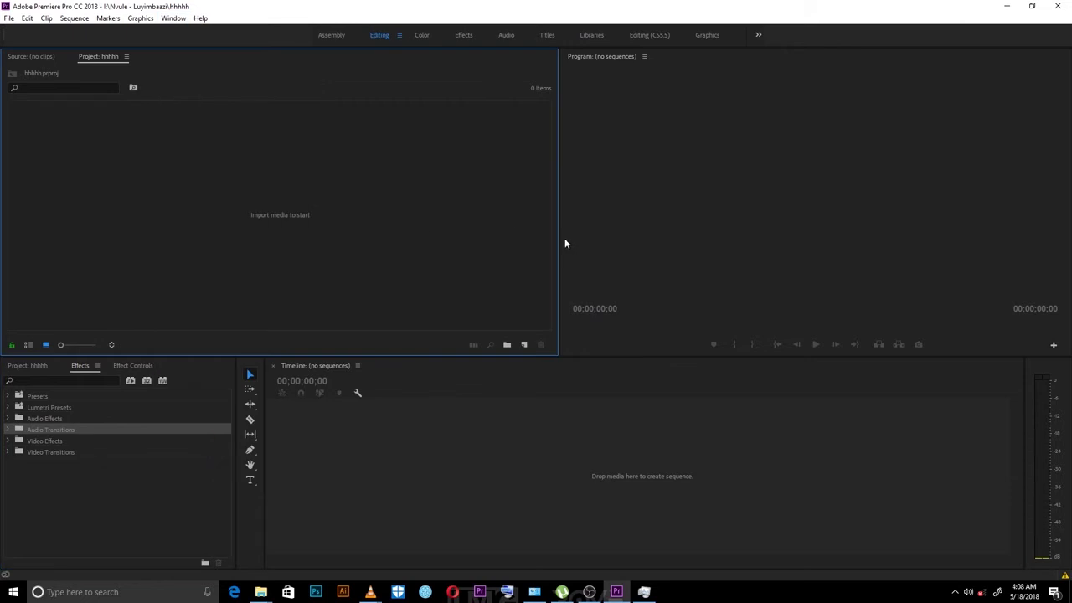
pyautogui.moveTo(559, 239); pyautogui.dragTo(594, 257)
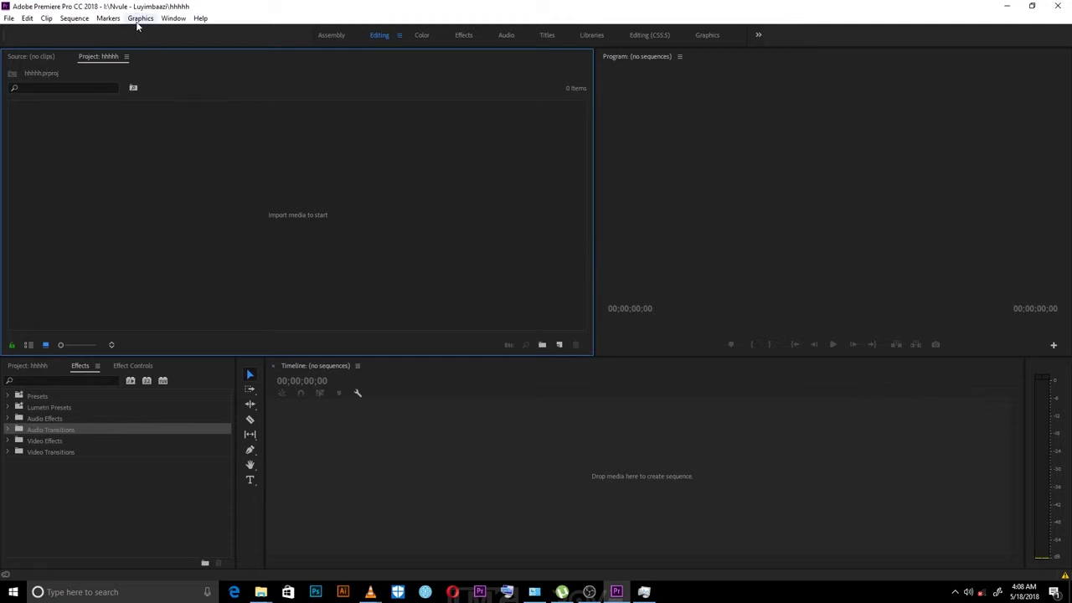
pyautogui.click(174, 17)
pyautogui.moveTo(201, 31)
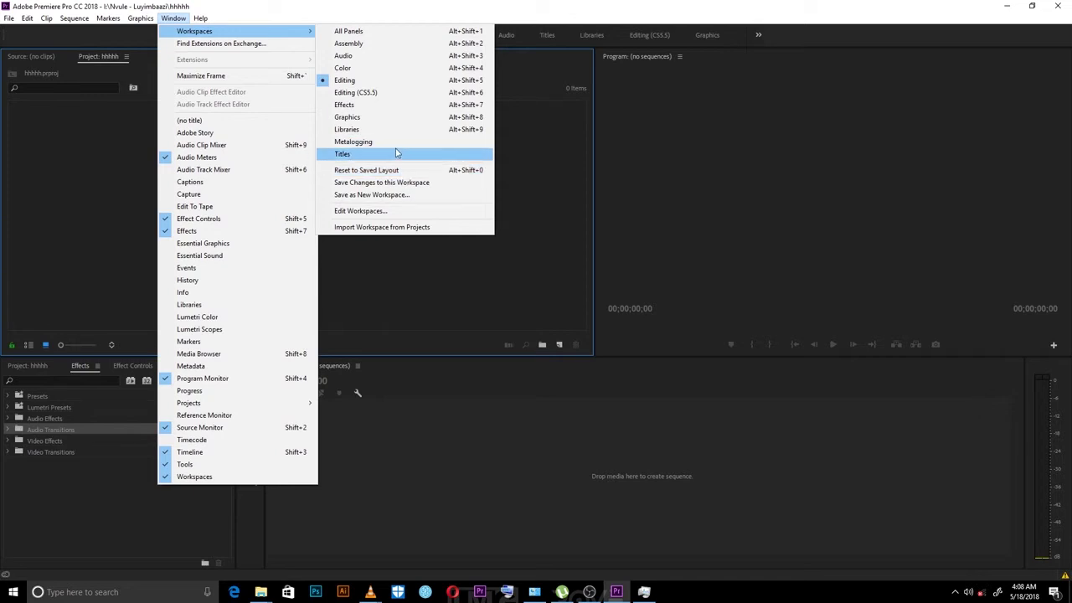
# Step: Apply the Color workspace from Window > Workspaces, then switch back to Editing
pyautogui.click(340, 68)
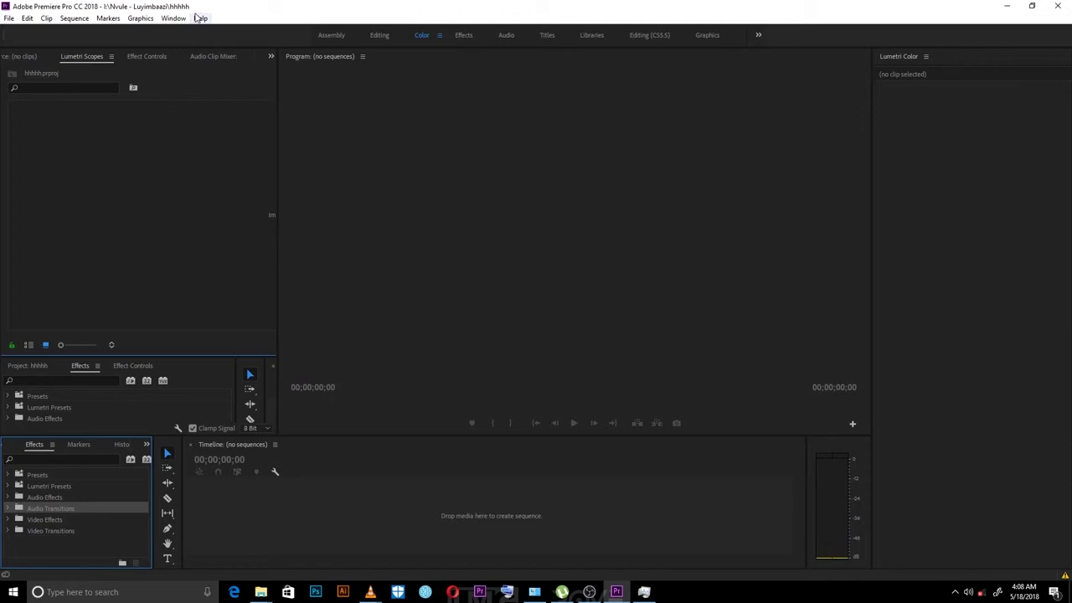
pyautogui.click(173, 18)
pyautogui.moveTo(276, 31)
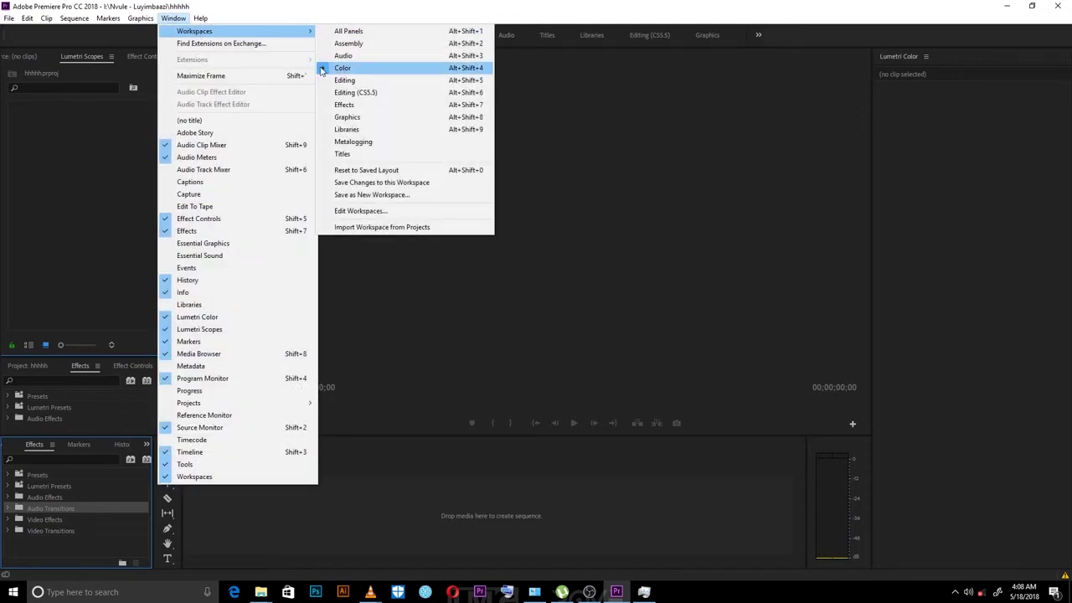
pyautogui.click(344, 68)
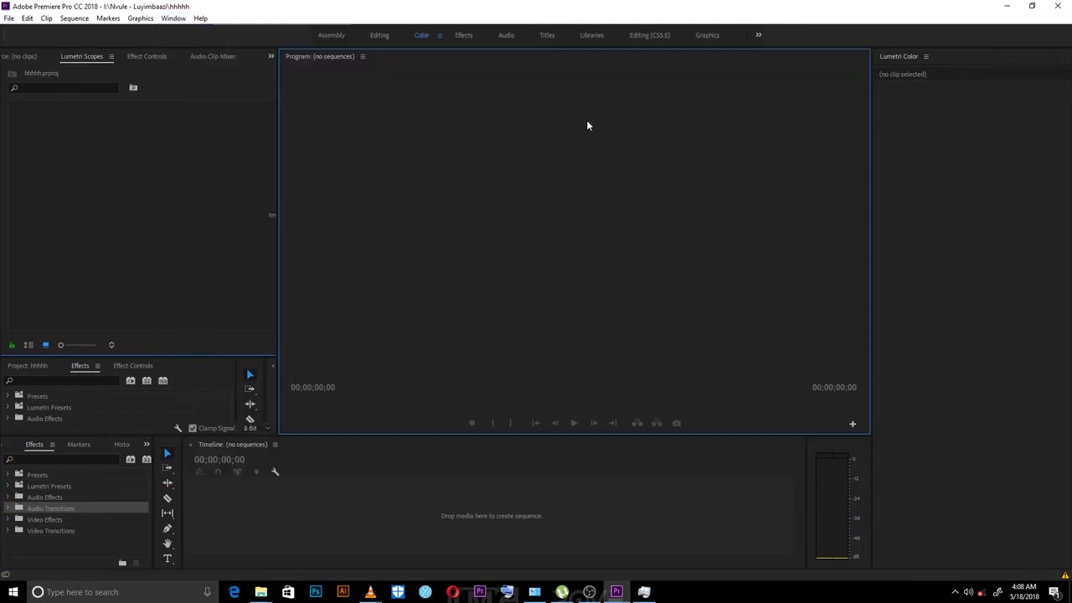
pyautogui.click(379, 35)
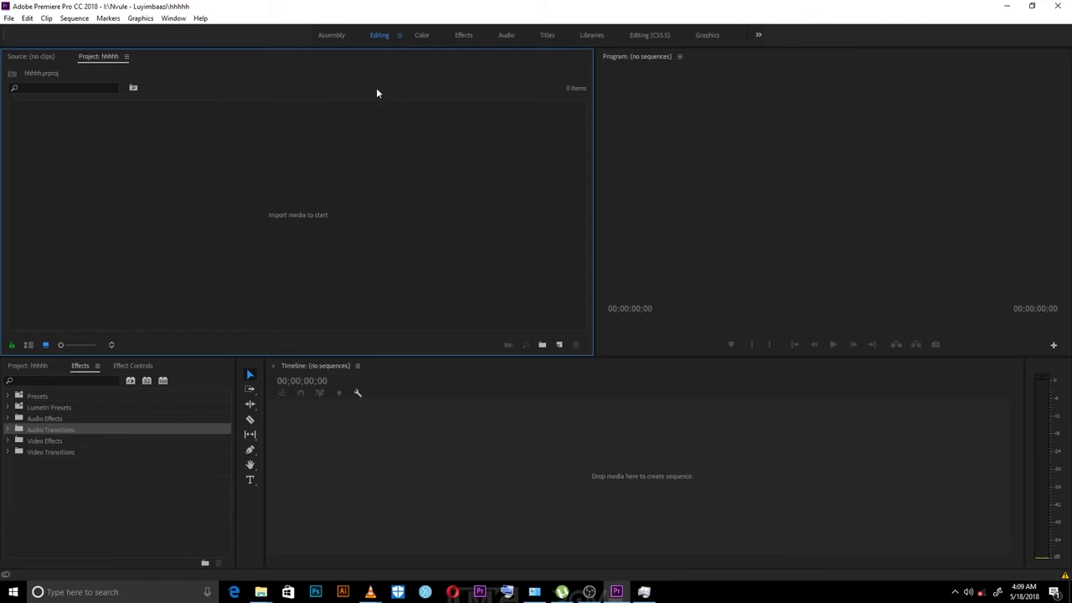
# Step: Reset Editing to its saved layout and bring up the Project panel's menu
pyautogui.click(173, 17)
pyautogui.moveTo(202, 34)
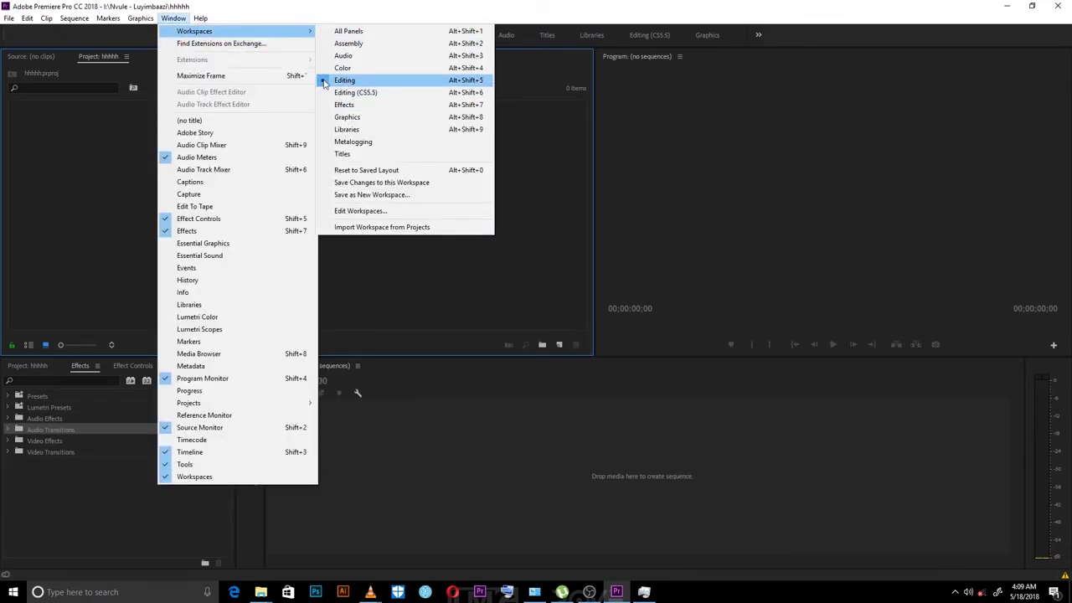
pyautogui.click(408, 173)
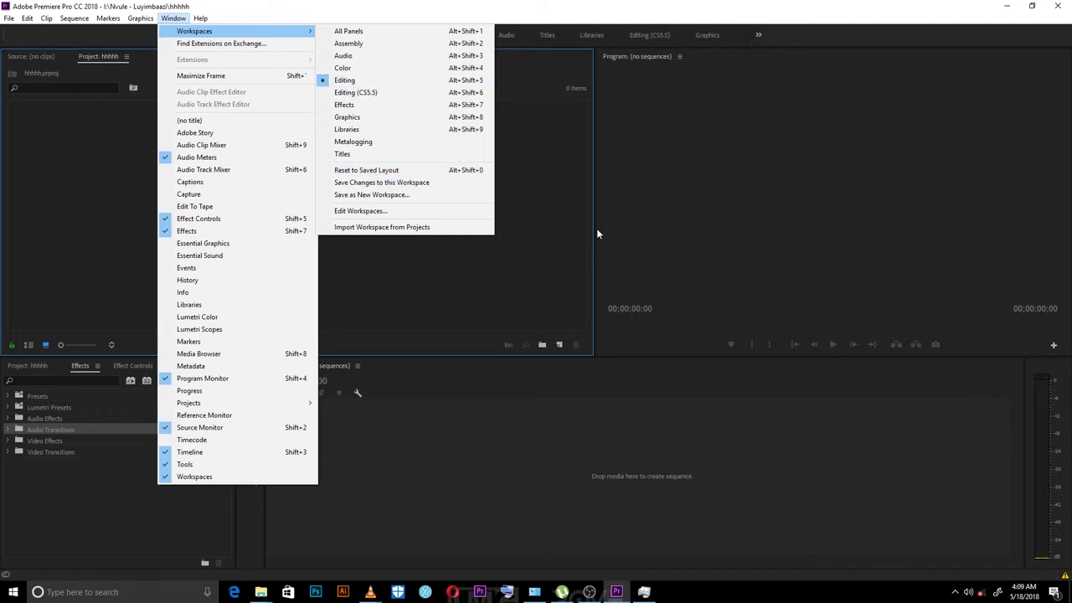
pyautogui.click(128, 57)
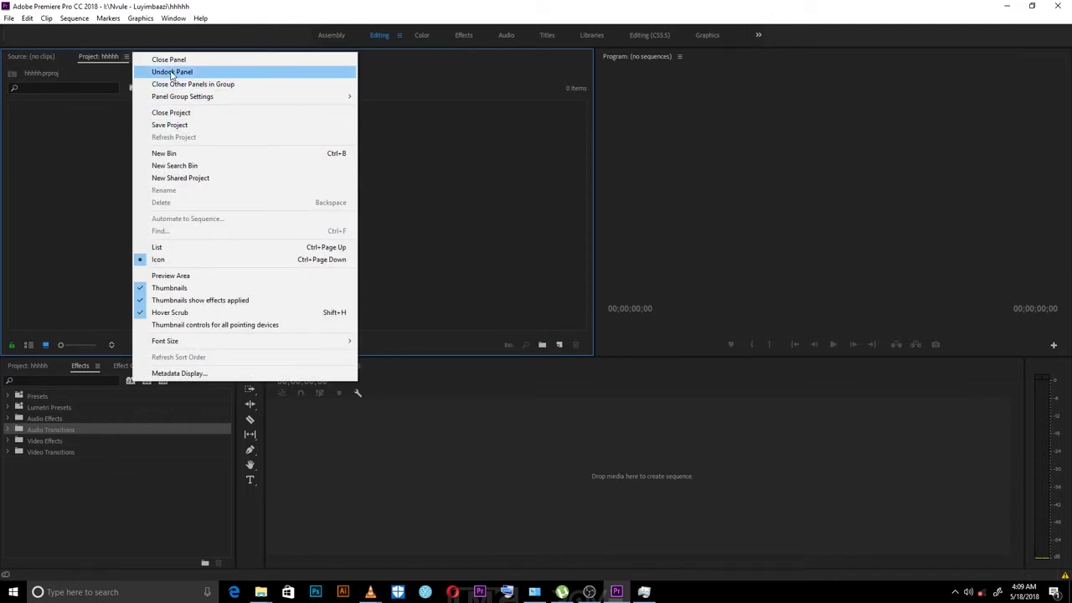
# Step: Undock the Project panel and dock it as a tab beside the Program monitor
pyautogui.click(172, 74)
pyautogui.moveTo(182, 41); pyautogui.dragTo(534, 150)
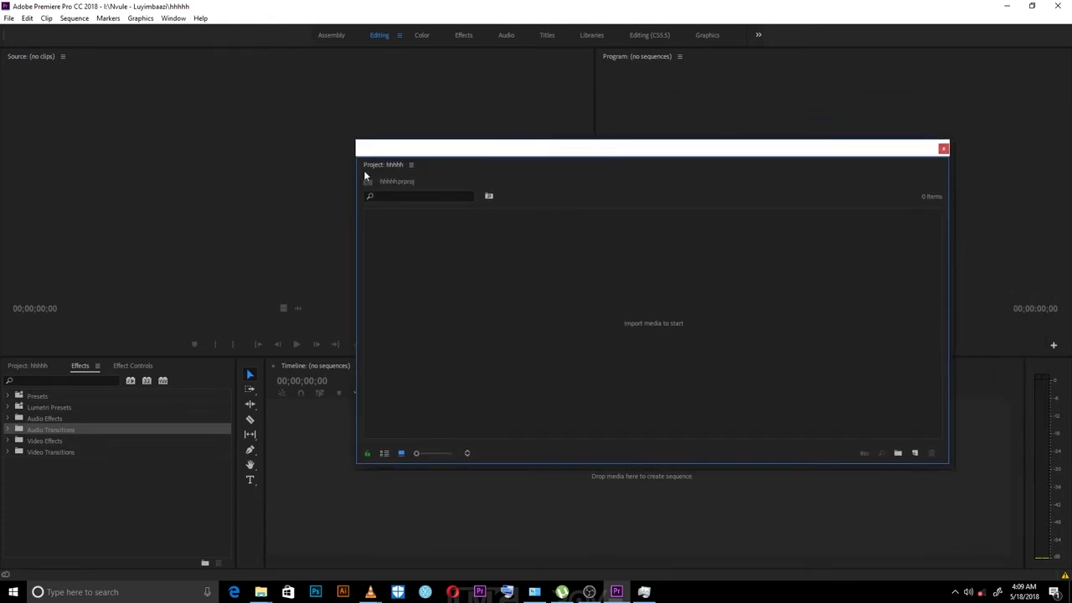
pyautogui.moveTo(366, 171); pyautogui.dragTo(796, 184)
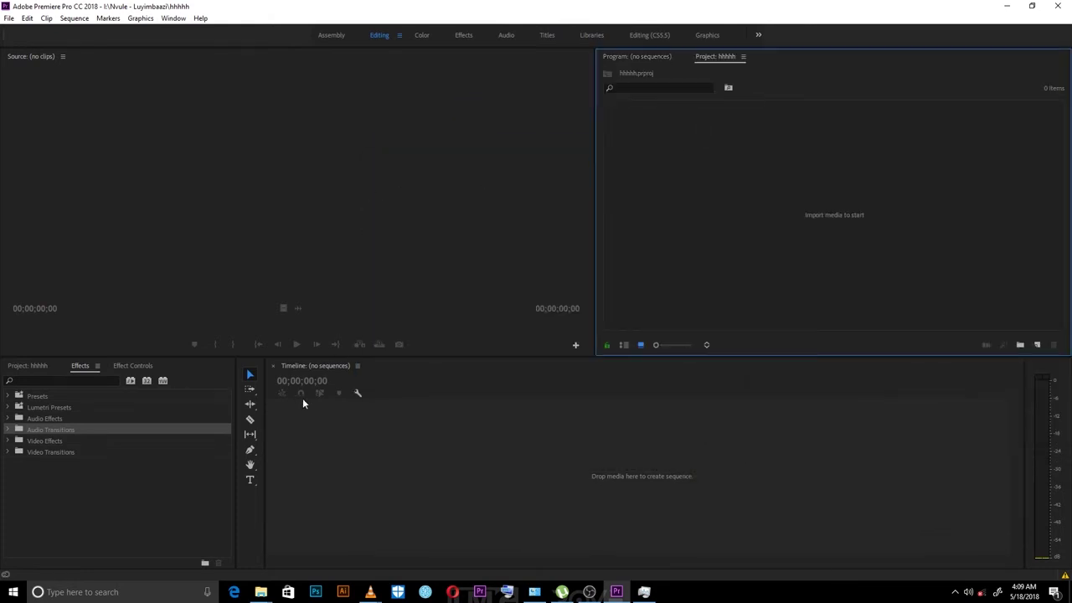
# Step: Undock Effect Controls from the lower group and dock it beside the Source monitor
pyautogui.click(134, 366)
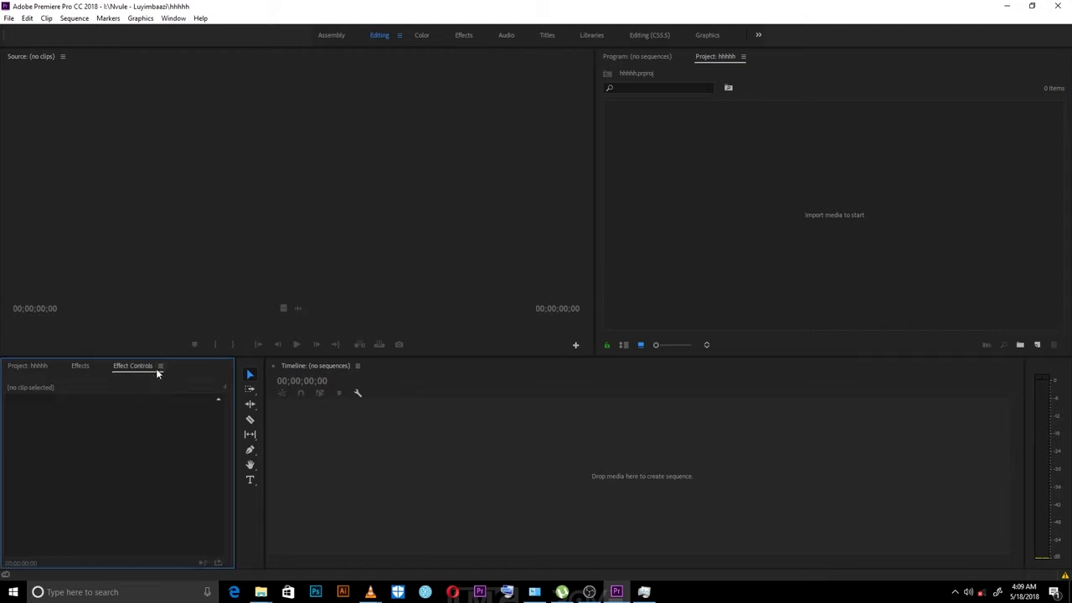
pyautogui.click(159, 369)
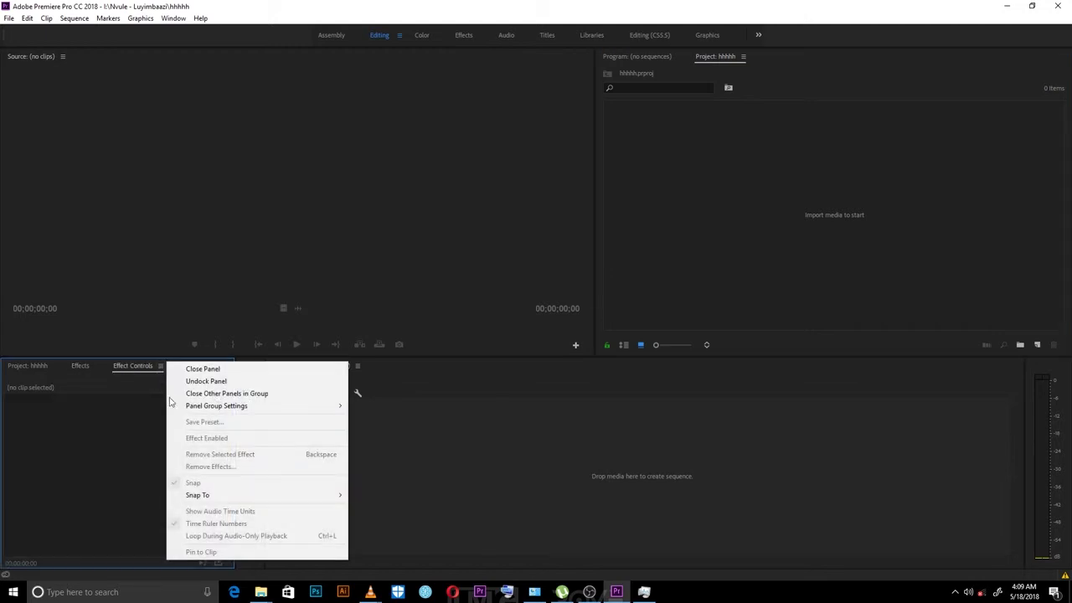
pyautogui.click(209, 381)
pyautogui.moveTo(117, 352); pyautogui.dragTo(385, 299)
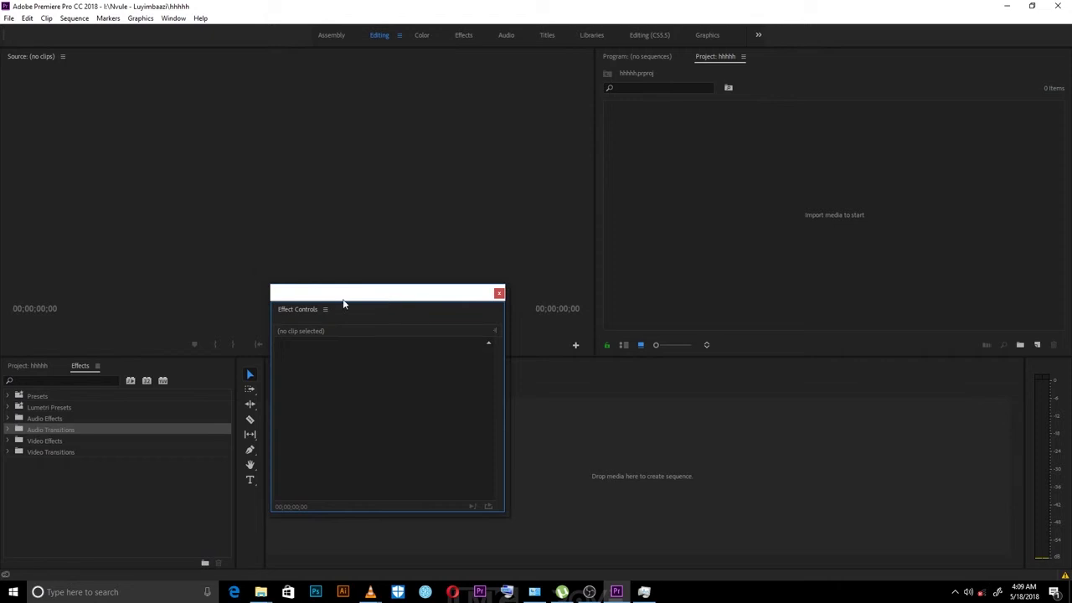
pyautogui.moveTo(272, 310); pyautogui.dragTo(153, 277)
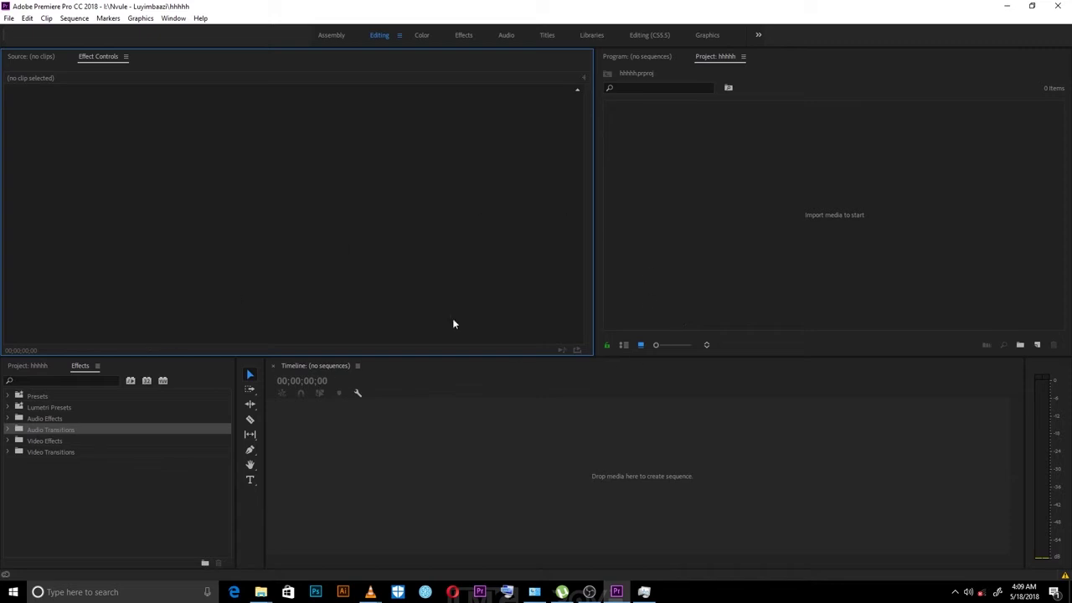
# Step: Apply Window > Workspaces > Reset to Saved Layout to restore the default Editing panels
pyautogui.click(173, 17)
pyautogui.moveTo(212, 32)
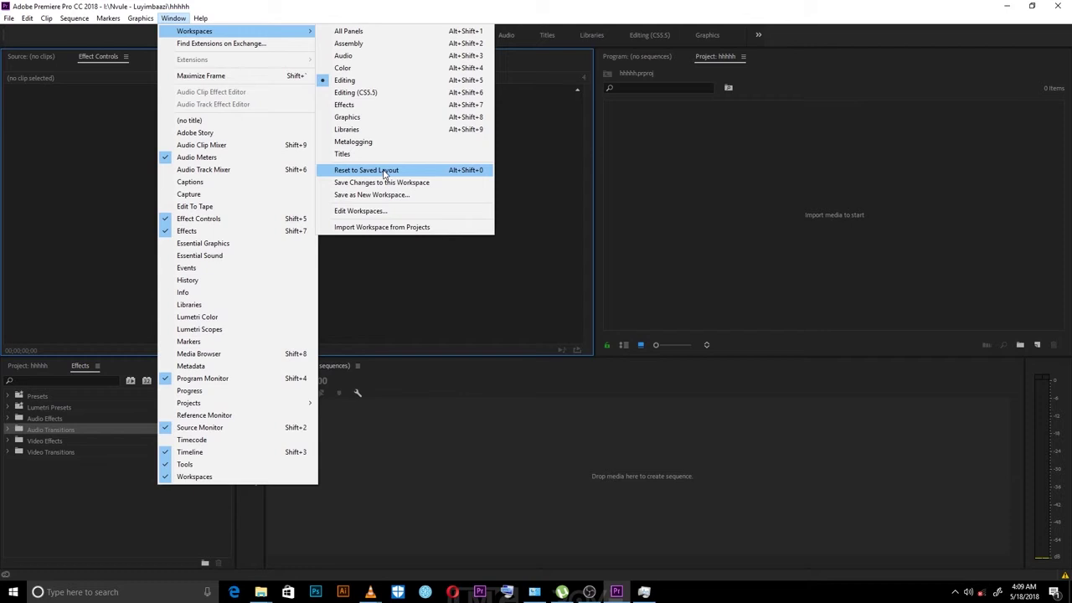
pyautogui.click(409, 172)
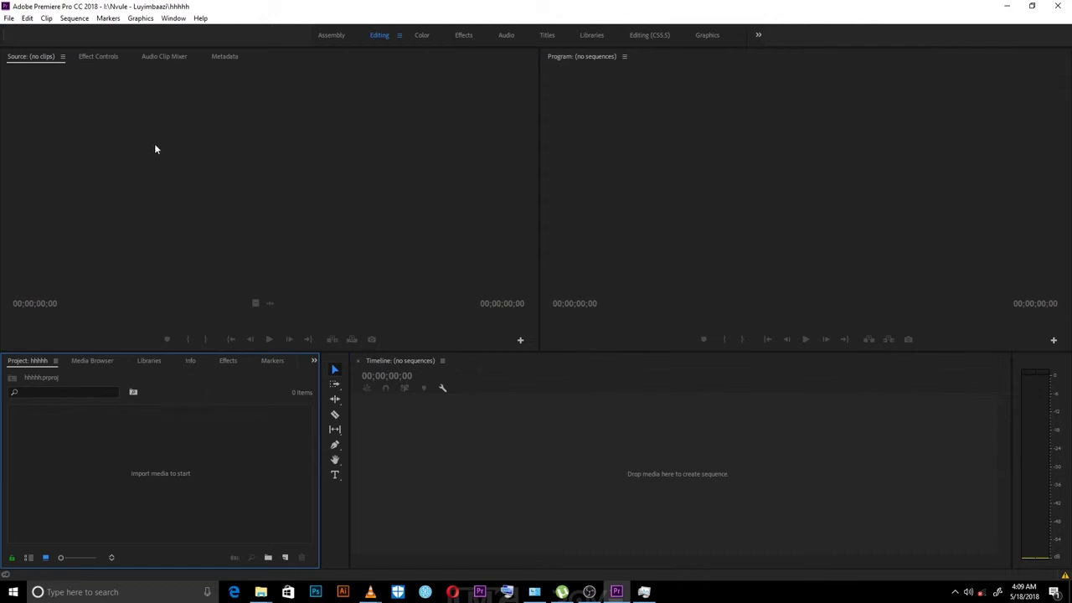
# Step: Step the upper-left group through Source and Audio Clip Mixer to Metadata, then show the lower-left Media Browser
pyautogui.click(97, 87)
pyautogui.click(165, 56)
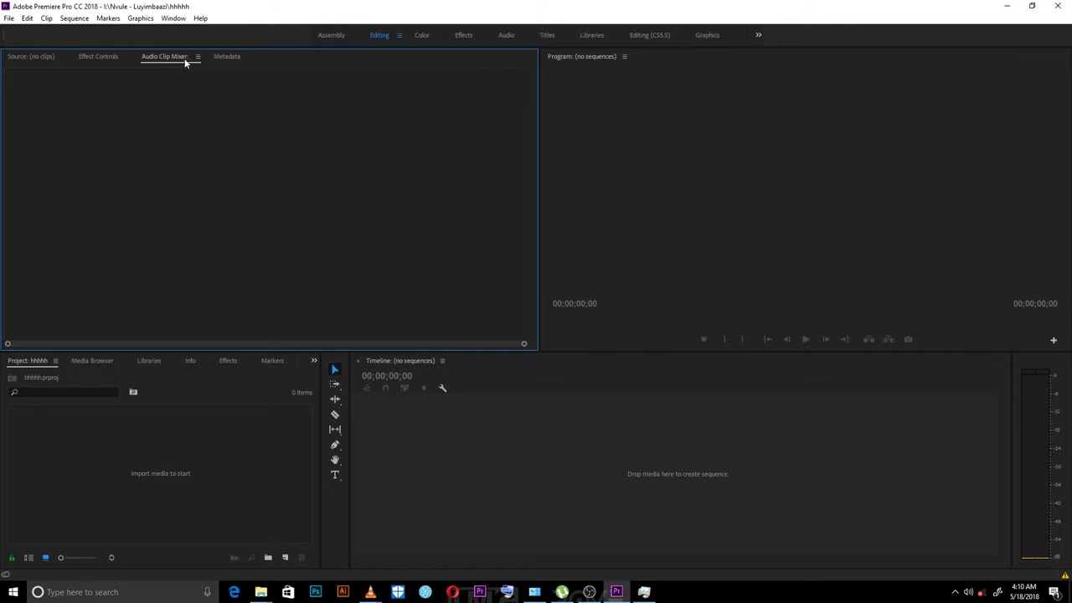
pyautogui.click(230, 56)
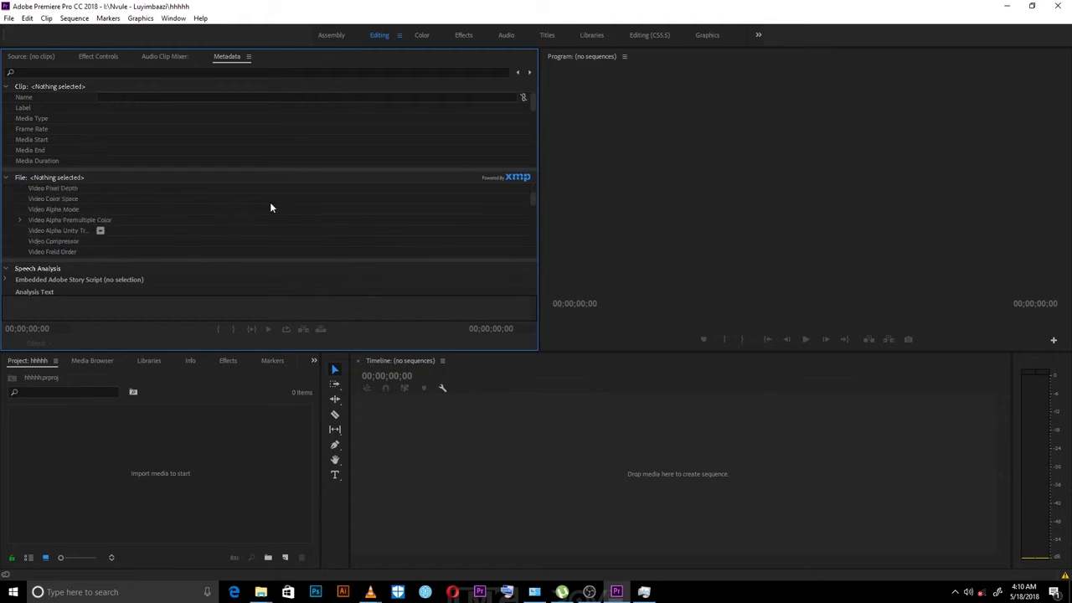
pyautogui.scroll(-5, 270, 206)
pyautogui.click(89, 361)
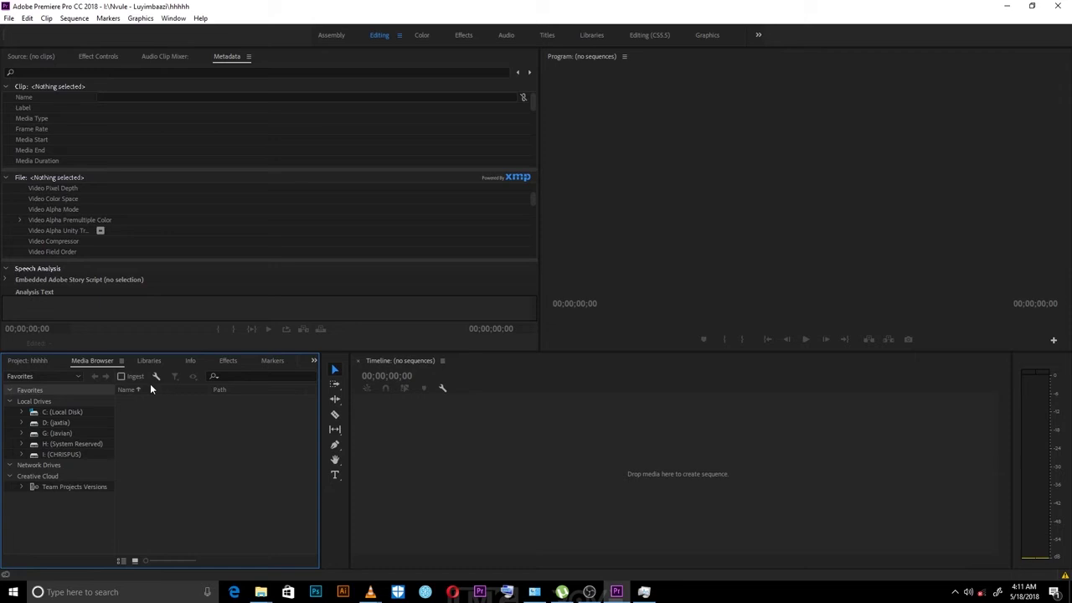
# Step: Cycle the lower-left group through Libraries, Info, Markers and History, opening and dismissing the Info menu
pyautogui.click(151, 362)
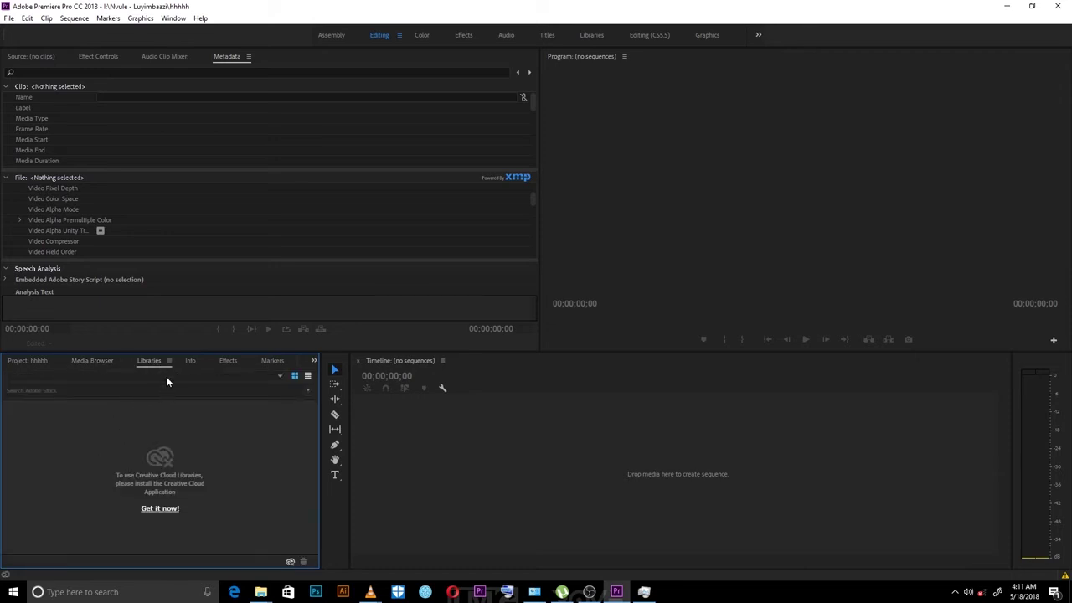
pyautogui.click(190, 361)
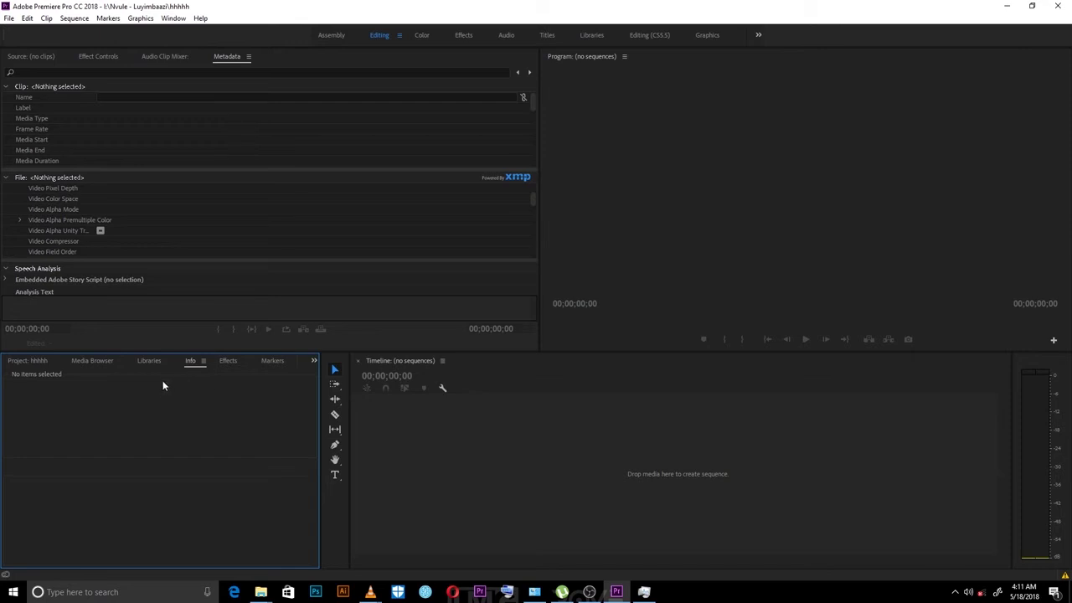
pyautogui.click(203, 361)
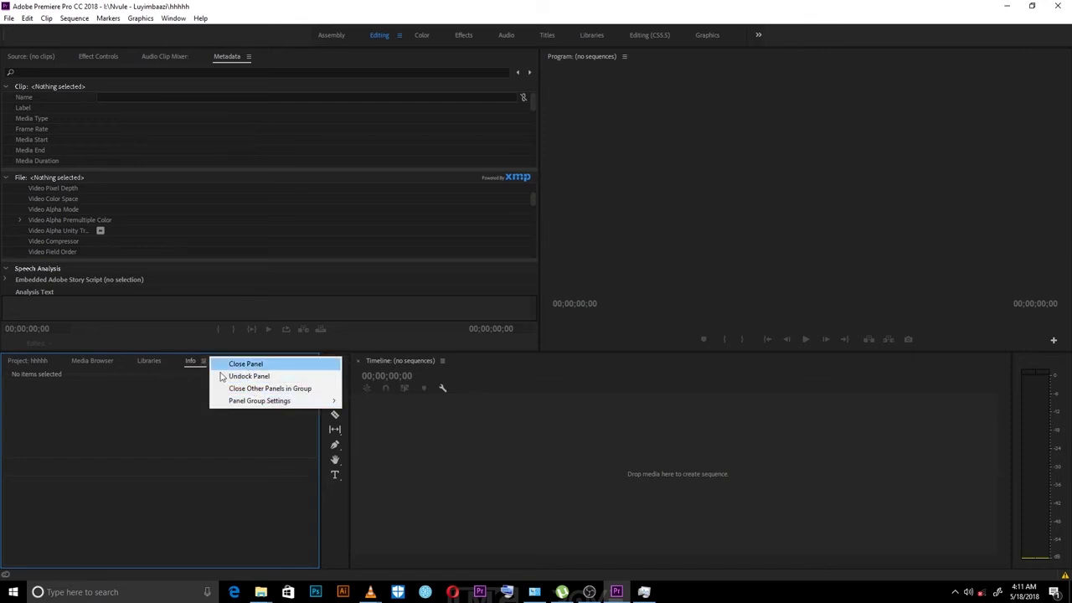
pyautogui.click(144, 451)
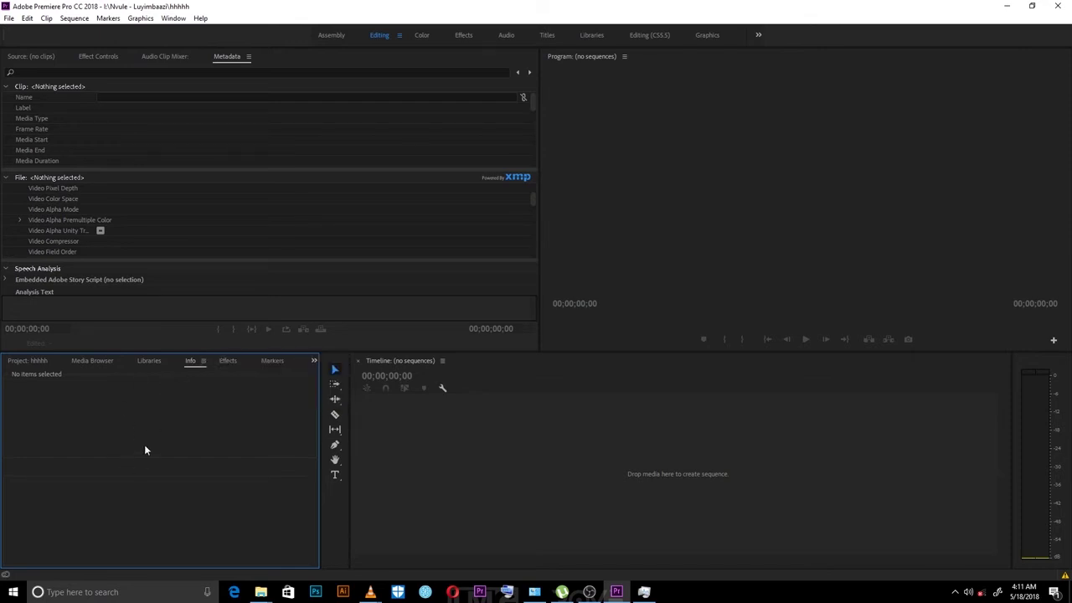
pyautogui.click(274, 361)
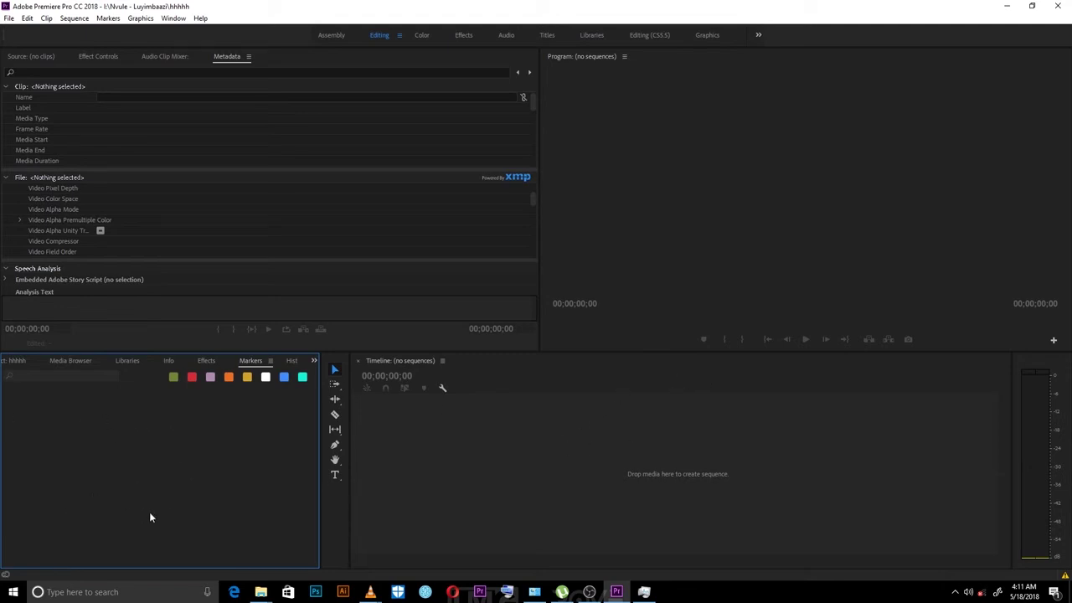
pyautogui.click(292, 361)
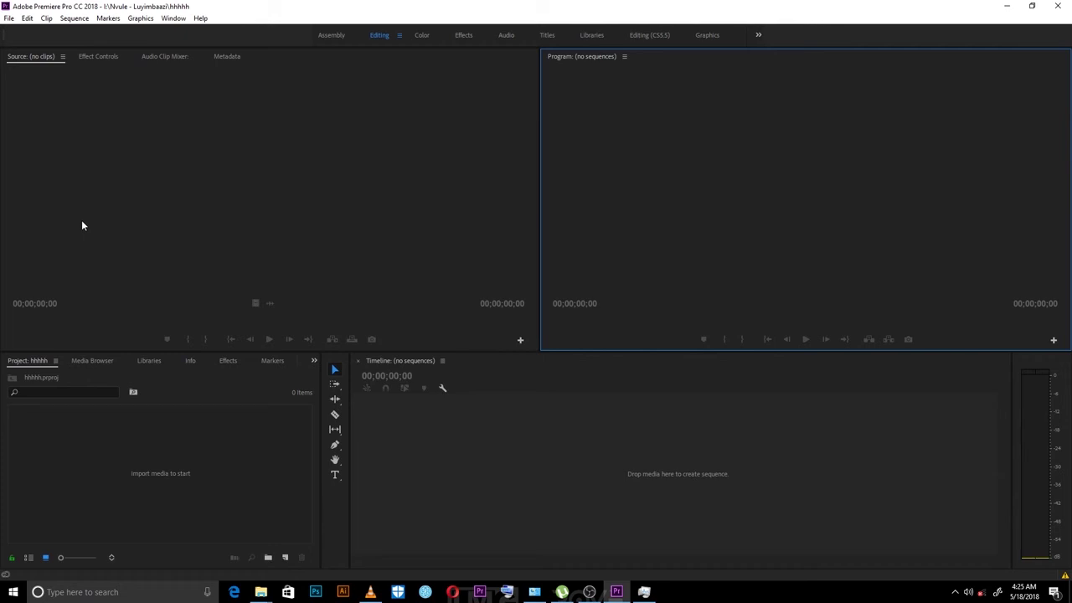
# Step: Save the layout as a new workspace named 'chrispus' and confirm it is listed under Workspaces
pyautogui.click(175, 18)
pyautogui.moveTo(181, 33)
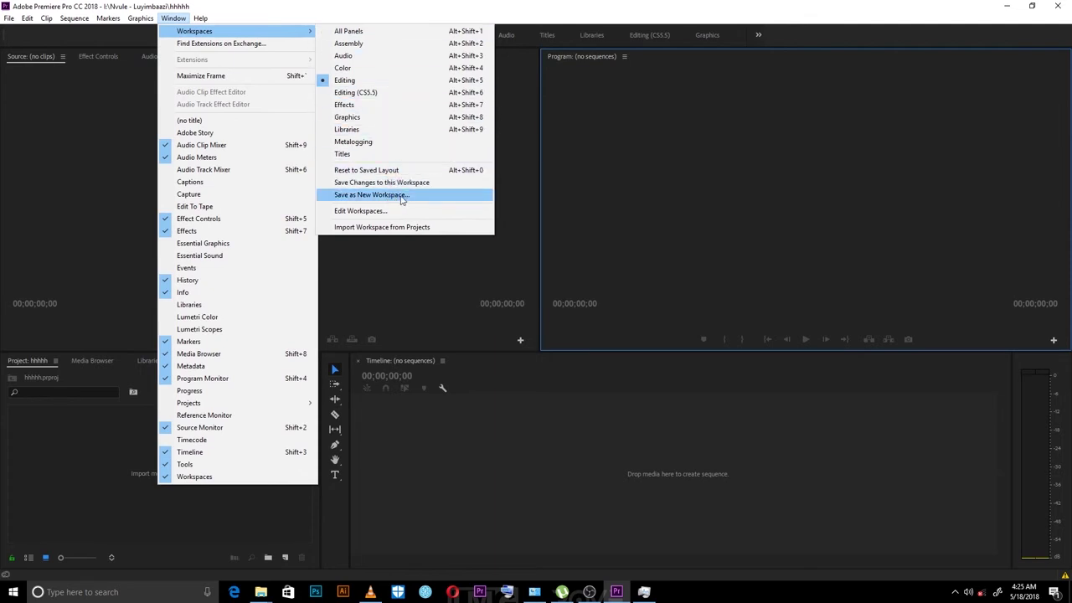
pyautogui.click(403, 196)
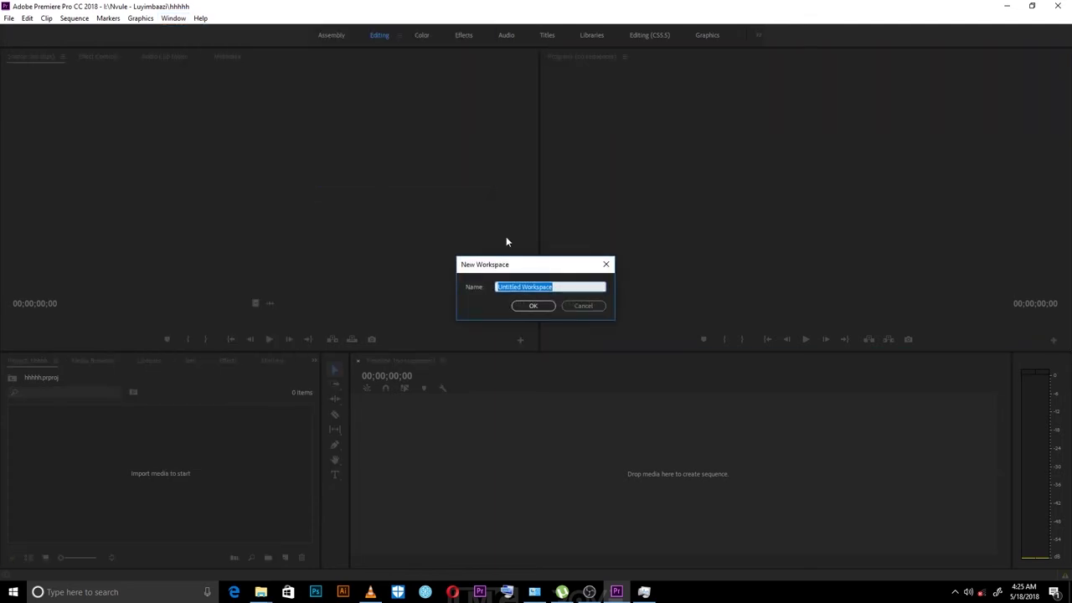
pyautogui.write('chrispus')
pyautogui.click(537, 306)
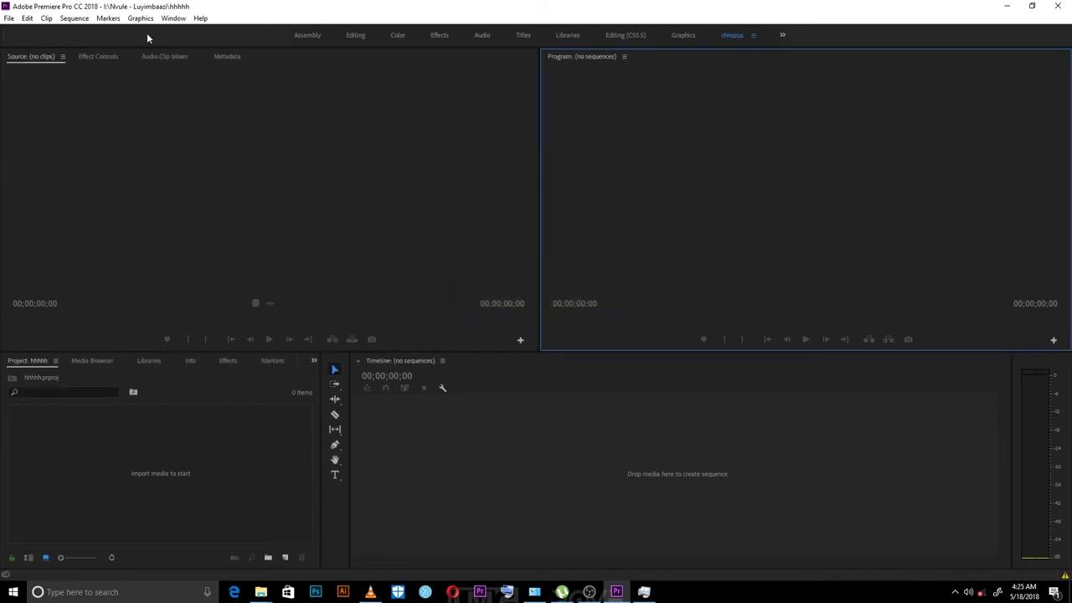
pyautogui.click(173, 18)
pyautogui.moveTo(205, 31)
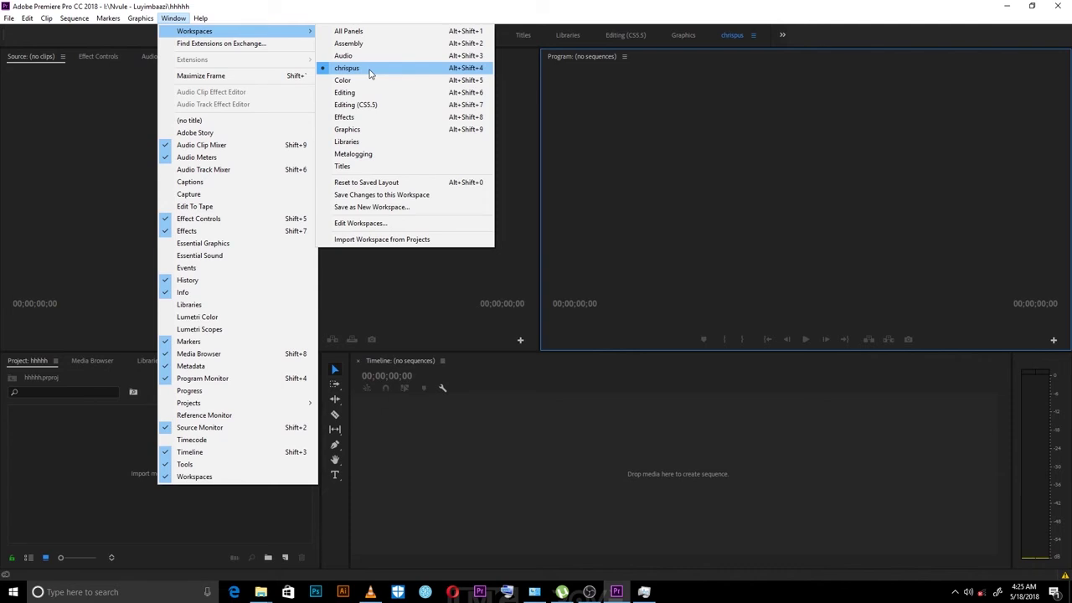
# Step: Enable Import Workspace from Projects and verify it is checked in the Workspaces submenu
pyautogui.click(392, 242)
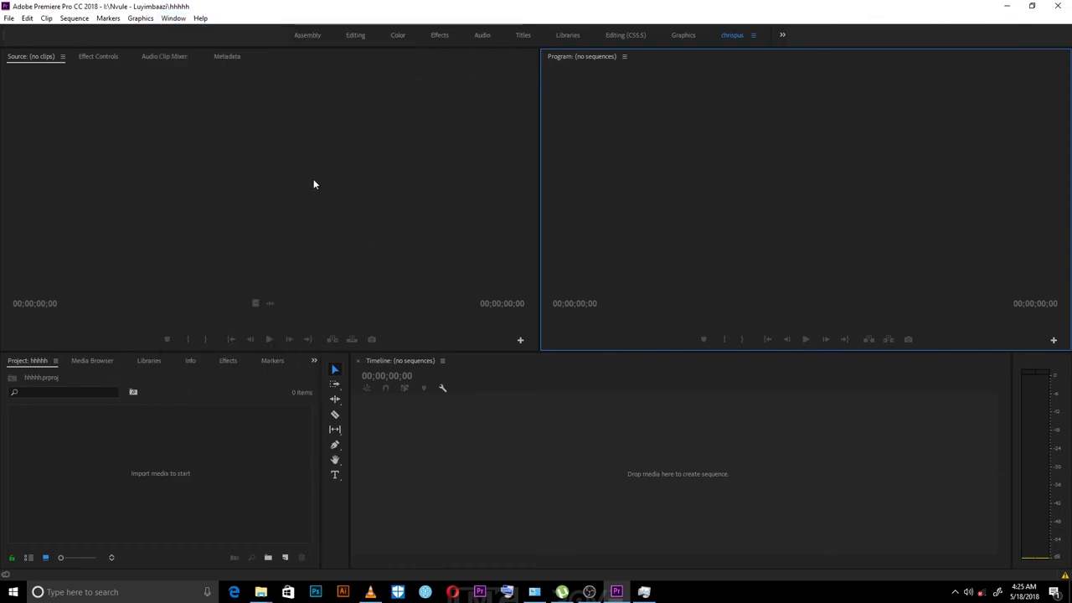
pyautogui.click(180, 23)
pyautogui.moveTo(215, 34)
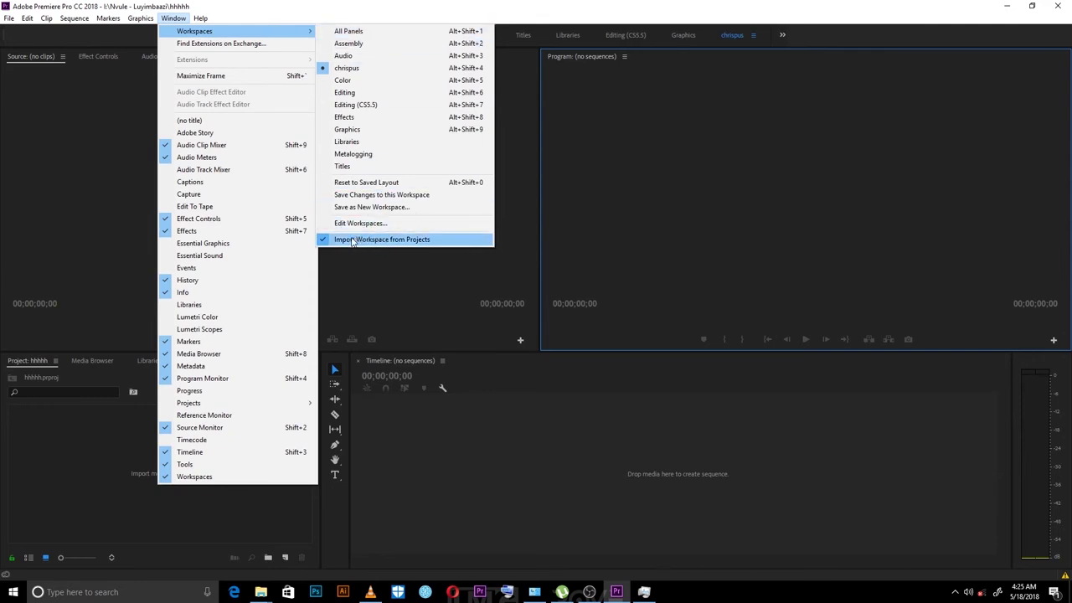
pyautogui.click(373, 277)
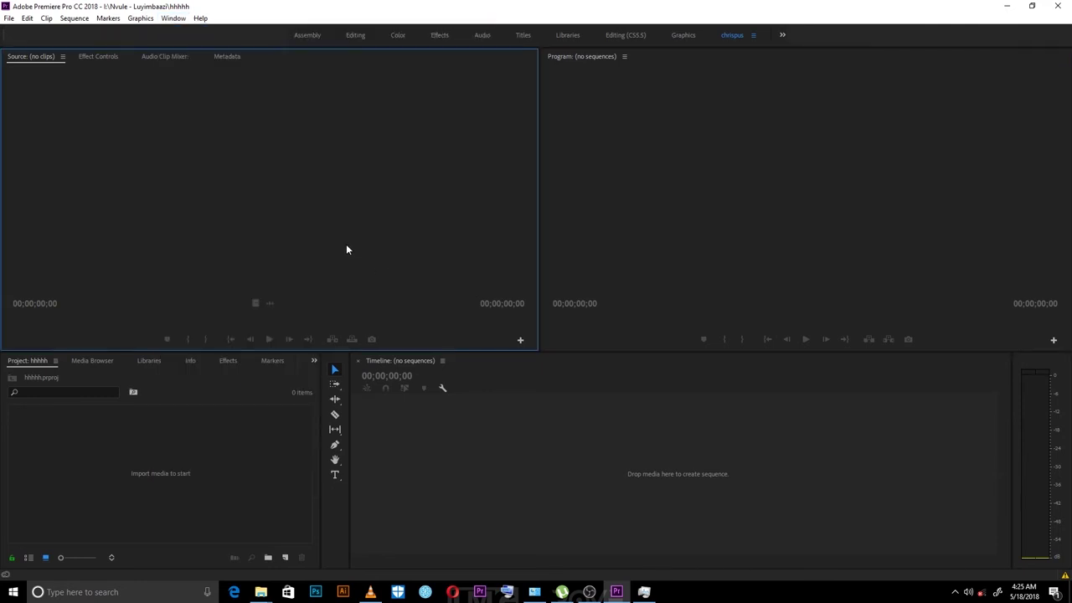